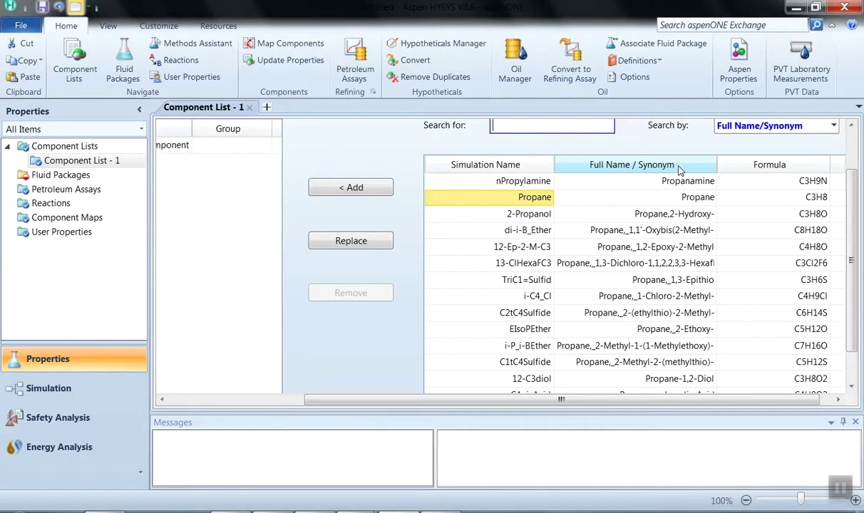
Step: Add Propane, n-Butane, n-Pentane and n-Hexane to the component list alongside Ethane
{"action": "type", "text": "nb"}
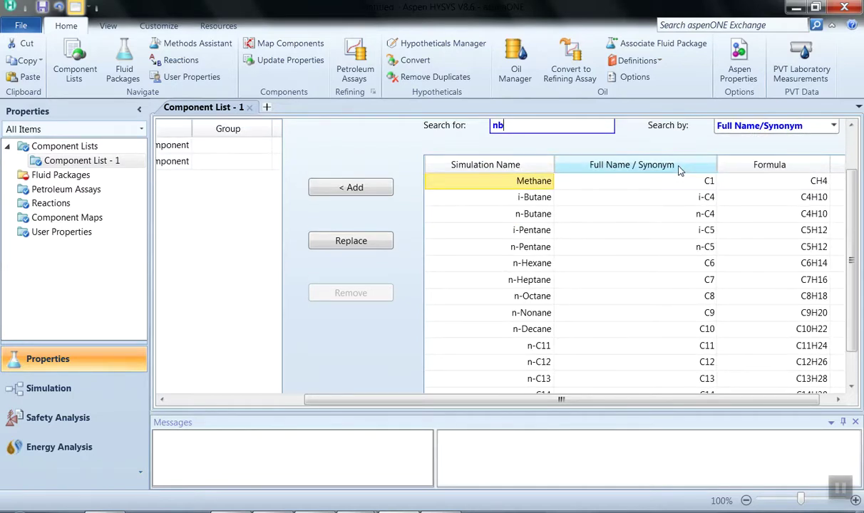
{"action": "type", "text": "utylv"}
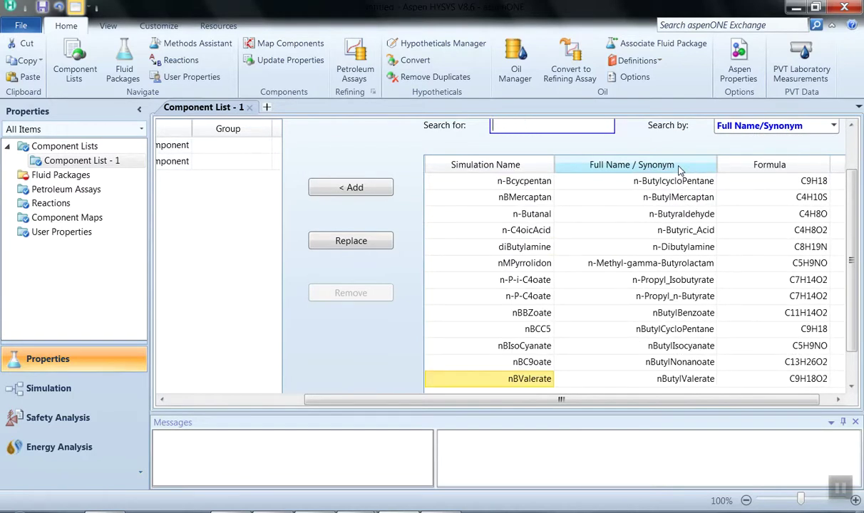
{"action": "type", "text": "npantane"}
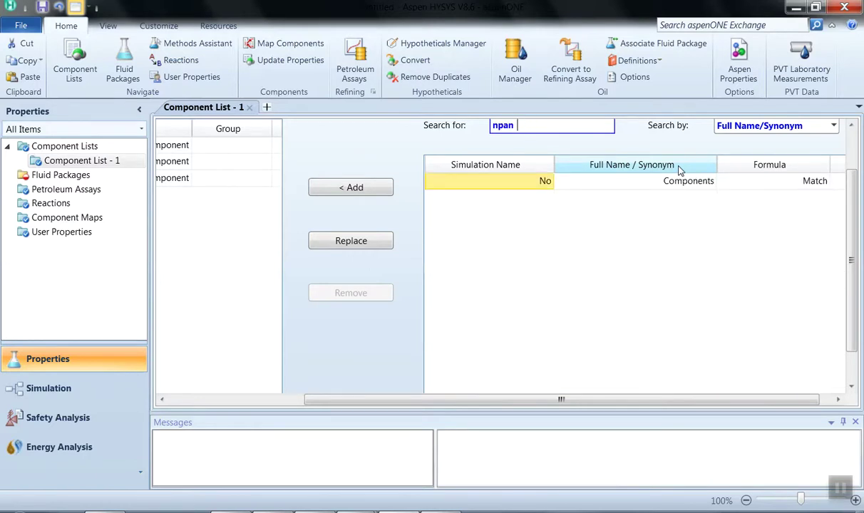
{"action": "key", "text": "BackSpace"}
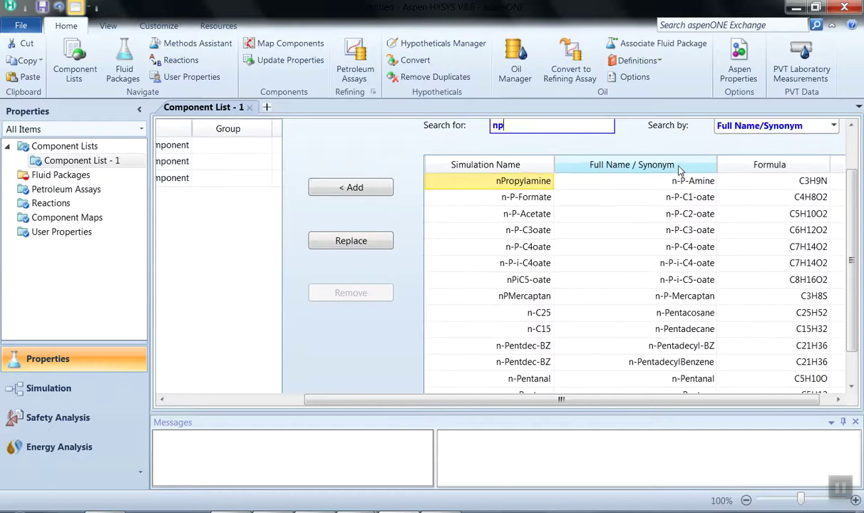
{"action": "type", "text": "entane"}
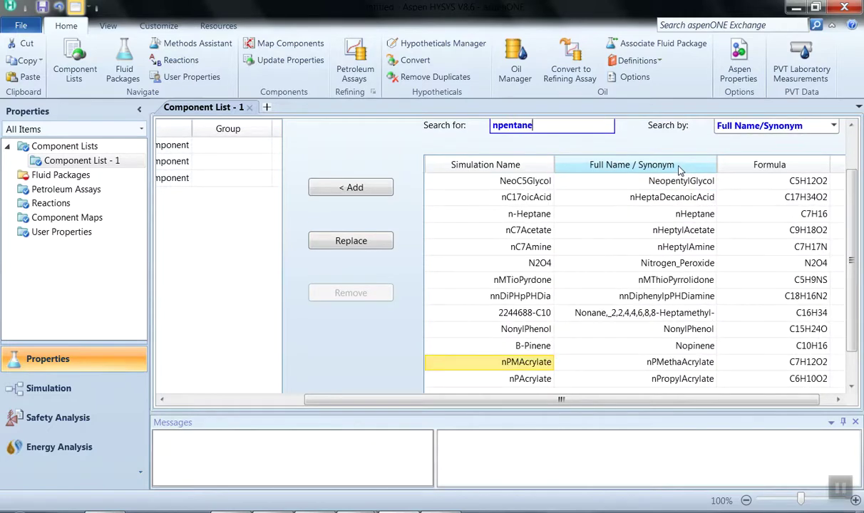
{"action": "type", "text": "nhexane"}
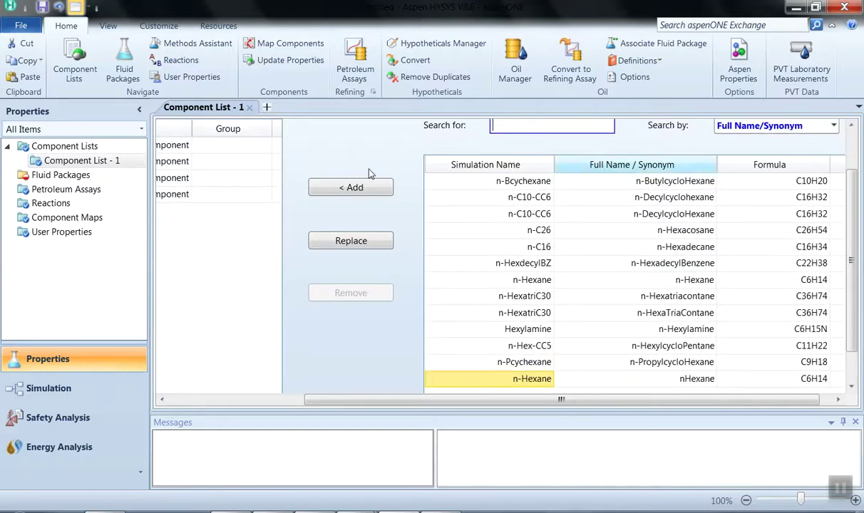
{"action": "left_click", "coordinate": [231, 400]}
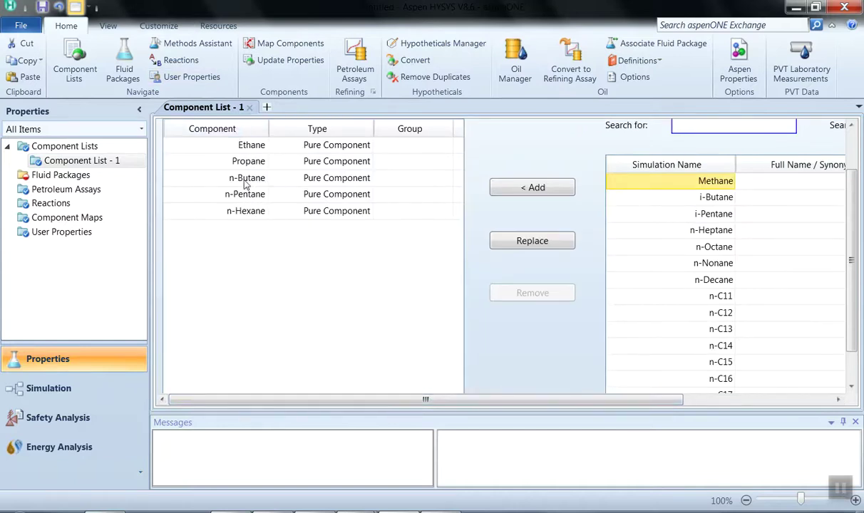
Step: Create fluid package Basis-1 using the SRK property package
{"action": "left_click", "coordinate": [59, 175]}
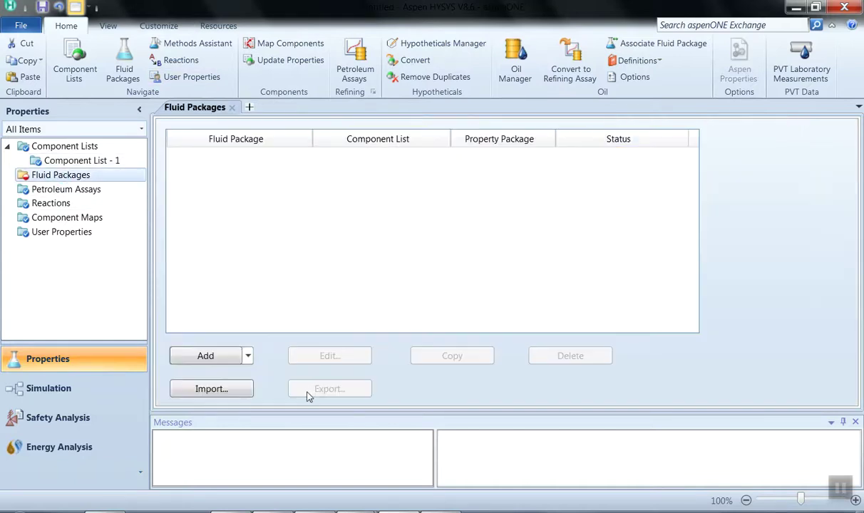
{"action": "left_click", "coordinate": [205, 357]}
{"action": "scroll", "coordinate": [303, 332], "scroll_direction": "down", "scroll_amount": 5}
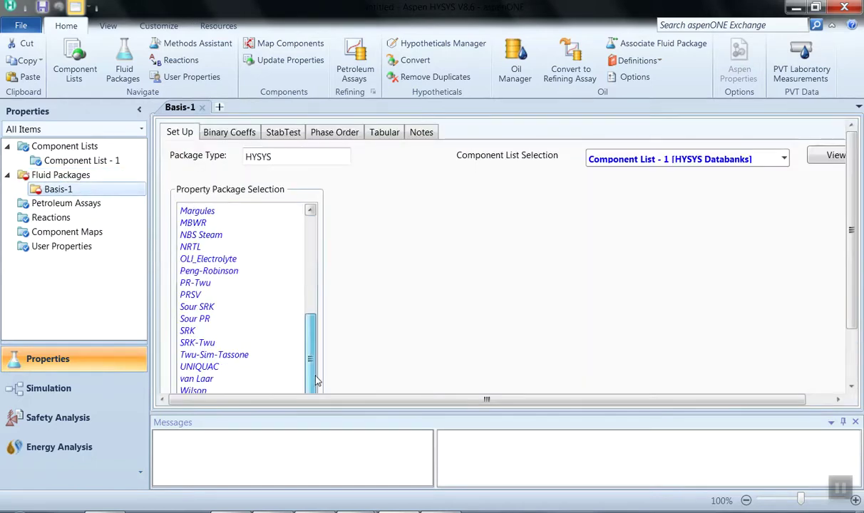
{"action": "left_click", "coordinate": [188, 332]}
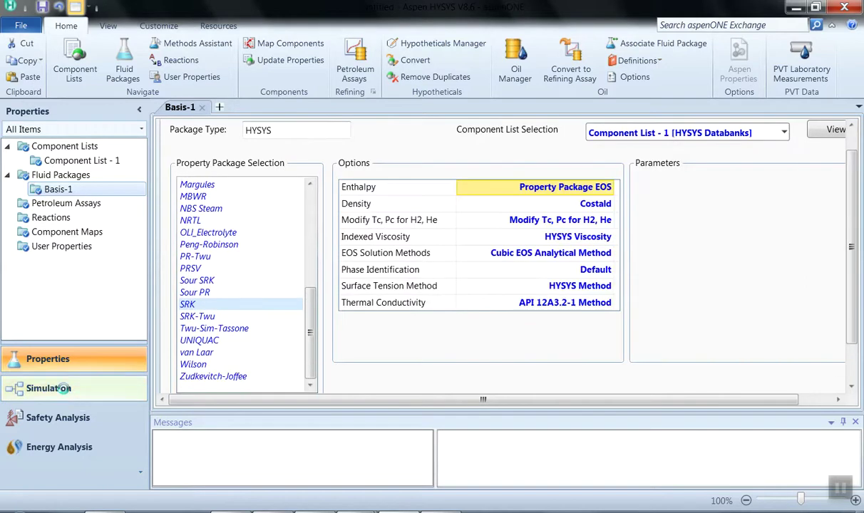
Step: Place a new material stream on the simulation flowsheet
{"action": "left_click", "coordinate": [57, 389]}
{"action": "left_click", "coordinate": [79, 107]}
{"action": "left_click", "coordinate": [427, 275]}
Step: Name the new stream Feed and set its temperature to 220 F
{"action": "double_click", "coordinate": [386, 251]}
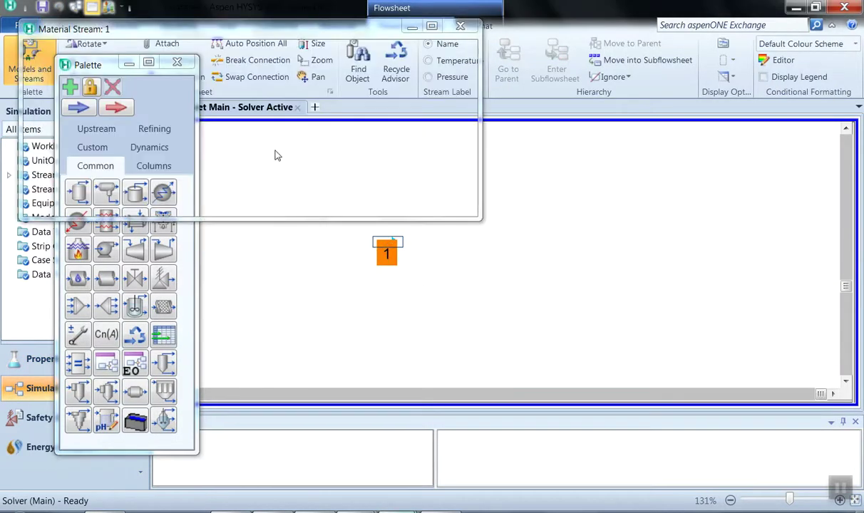
{"action": "scroll", "coordinate": [385, 110], "scroll_direction": "down", "scroll_amount": 3}
{"action": "scroll", "coordinate": [443, 93], "scroll_direction": "up", "scroll_amount": 3}
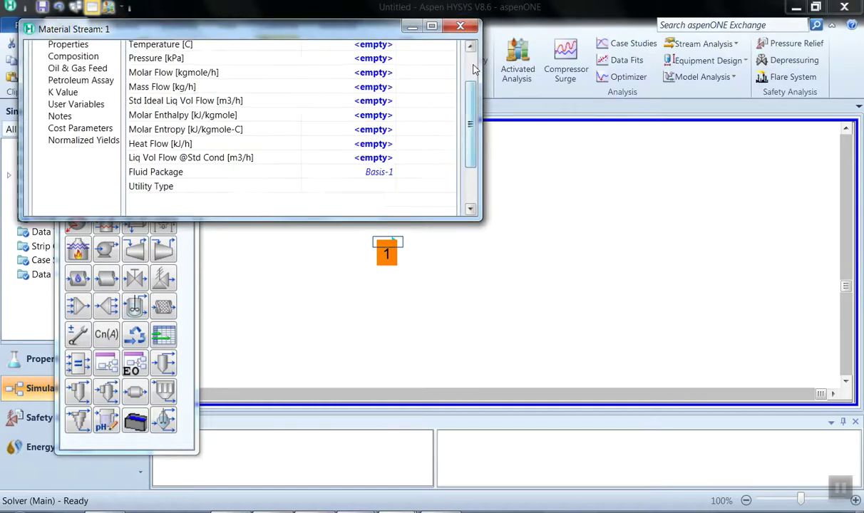
{"action": "type", "text": "Feedf"}
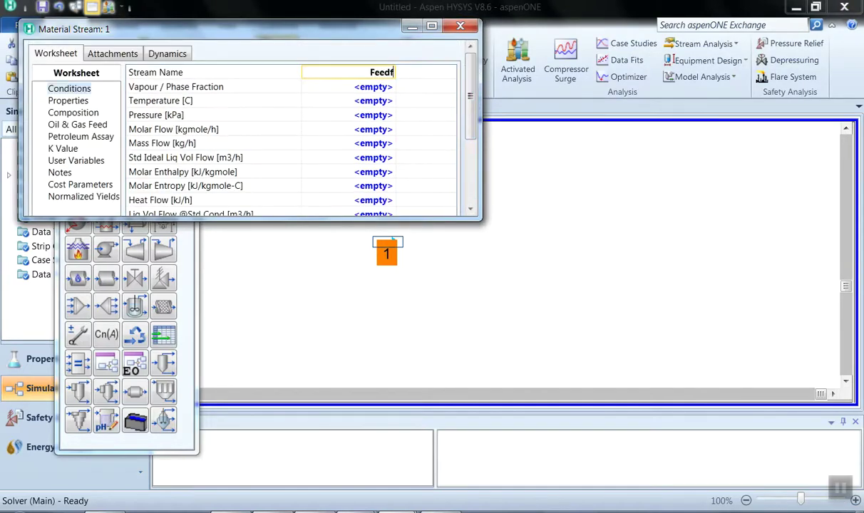
{"action": "key", "text": "BackSpace"}
{"action": "left_click", "coordinate": [373, 103]}
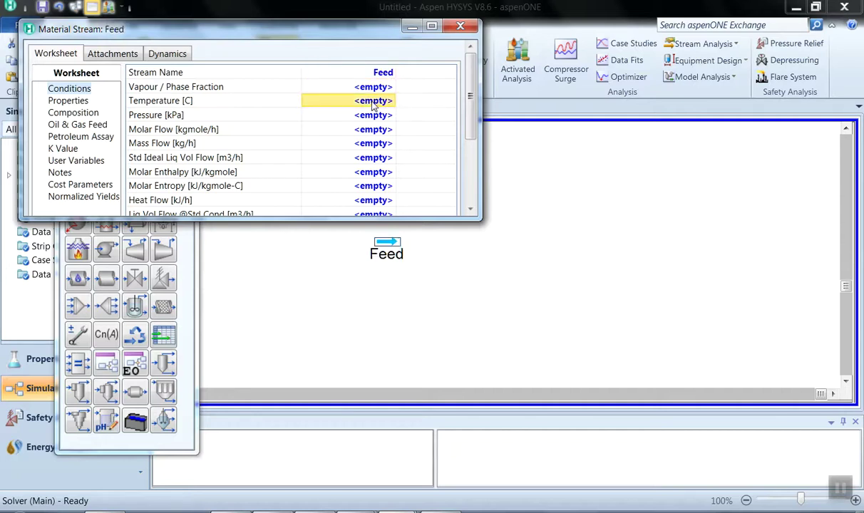
{"action": "type", "text": "220"}
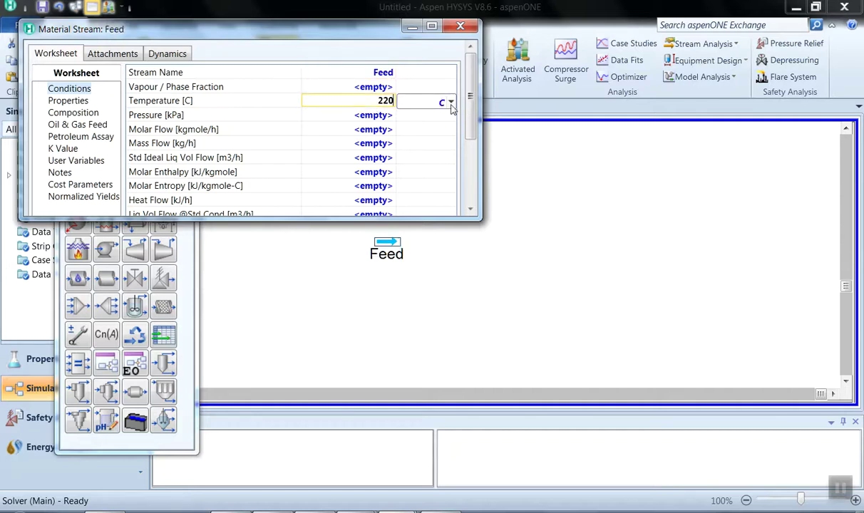
{"action": "left_click", "coordinate": [450, 102]}
{"action": "left_click", "coordinate": [448, 143]}
{"action": "left_click", "coordinate": [382, 117]}
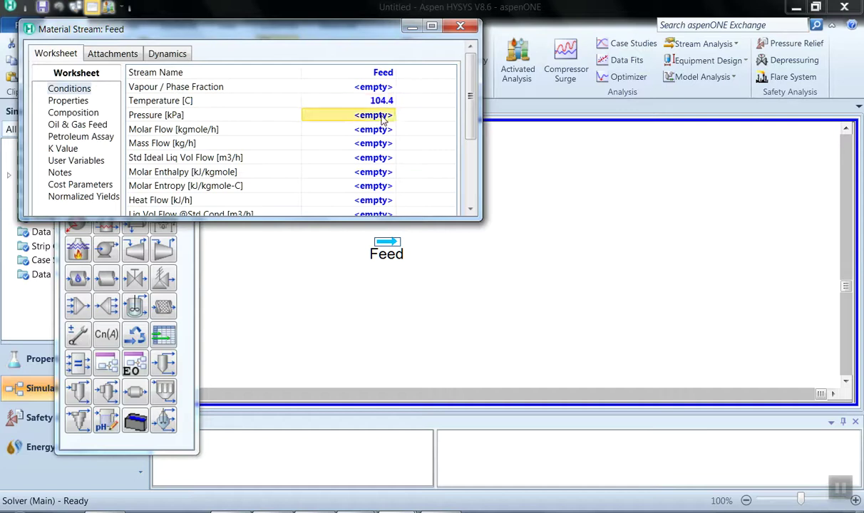
Step: Give Feed a pressure of 240 psia and a molar flow of 1100 lbmole/hr
{"action": "type", "text": "240"}
{"action": "left_click", "coordinate": [460, 116]}
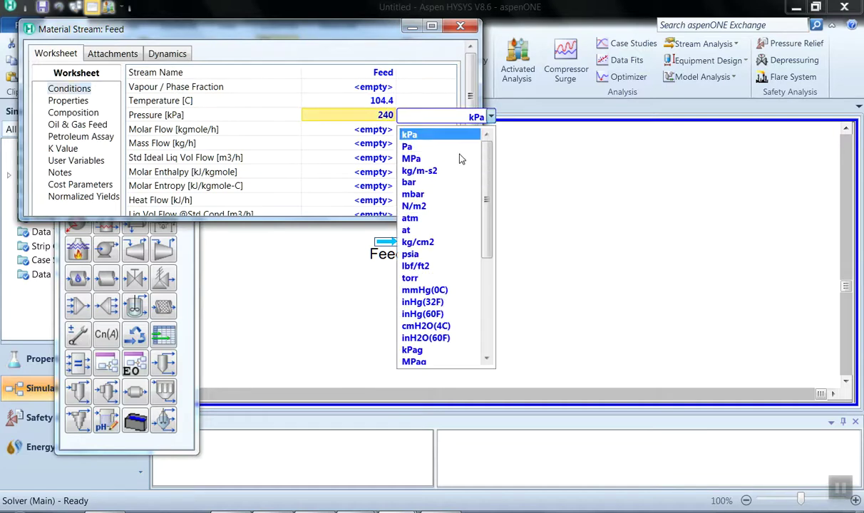
{"action": "left_click", "coordinate": [431, 257]}
{"action": "left_click", "coordinate": [373, 133]}
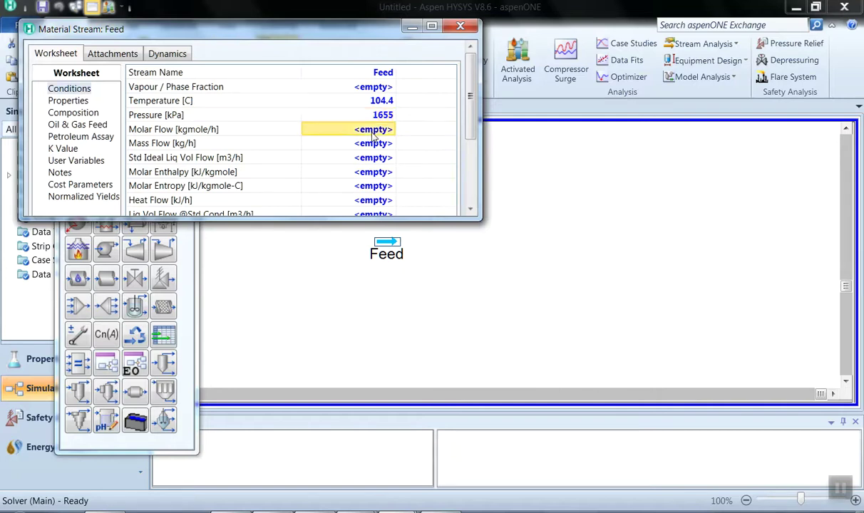
{"action": "type", "text": "1100"}
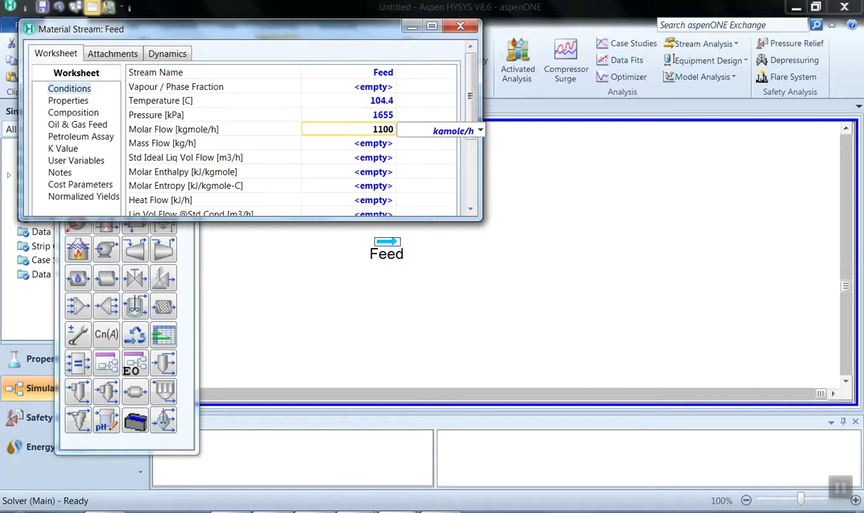
{"action": "left_click", "coordinate": [481, 131]}
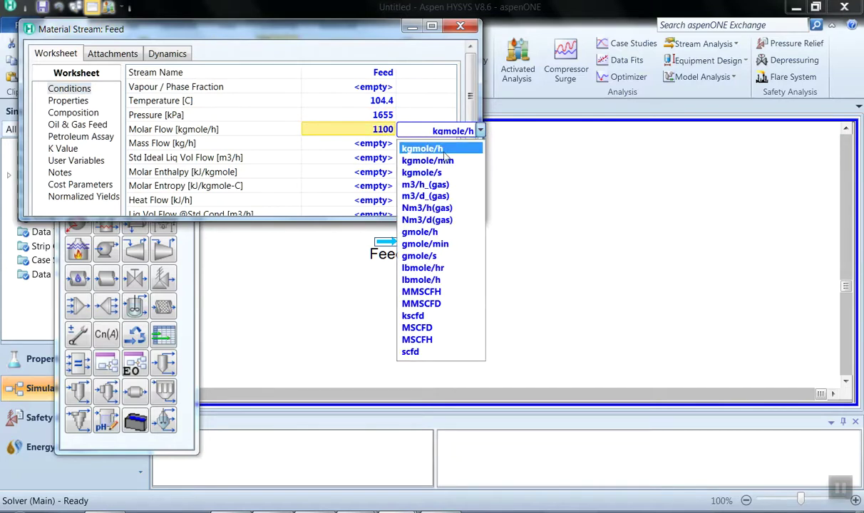
{"action": "left_click", "coordinate": [423, 268]}
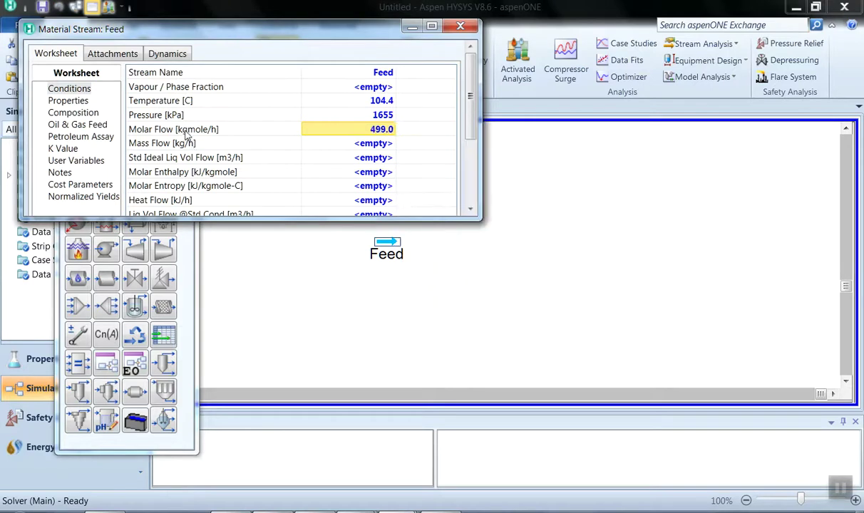
{"action": "scroll", "coordinate": [186, 135], "scroll_direction": "down", "scroll_amount": 1}
{"action": "double_click", "coordinate": [381, 104]}
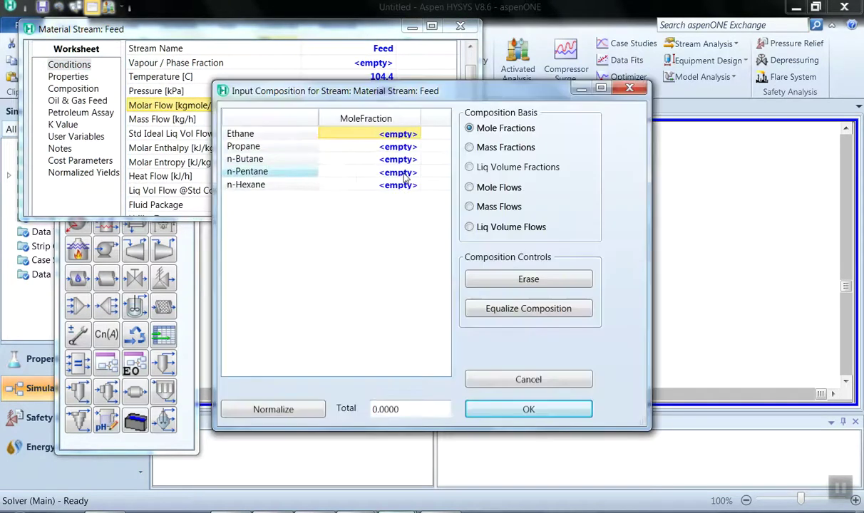
Step: Enter Feed mole fractions 0.05, 0.24, 0.32, 0.35 and 0.04 for ethane through n-hexane
{"action": "left_click", "coordinate": [401, 136]}
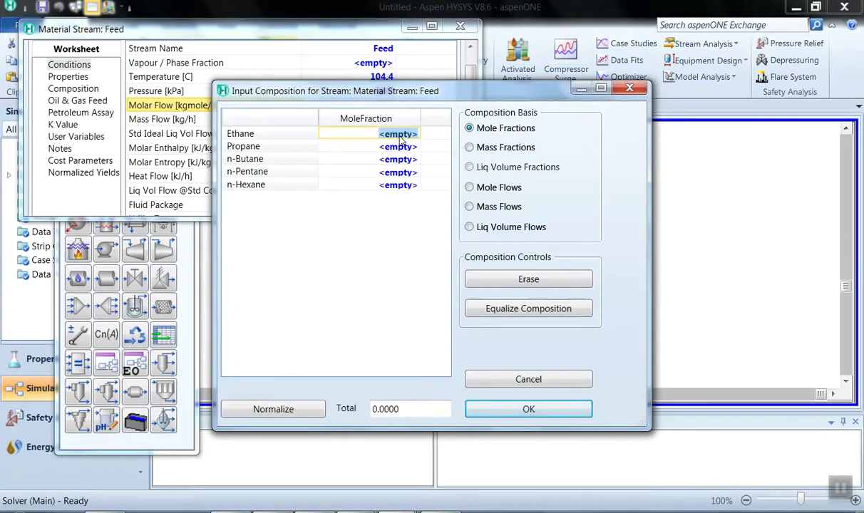
{"action": "type", "text": "0.05"}
{"action": "key", "text": "Return"}
{"action": "type", "text": "0.24"}
{"action": "key", "text": "Return"}
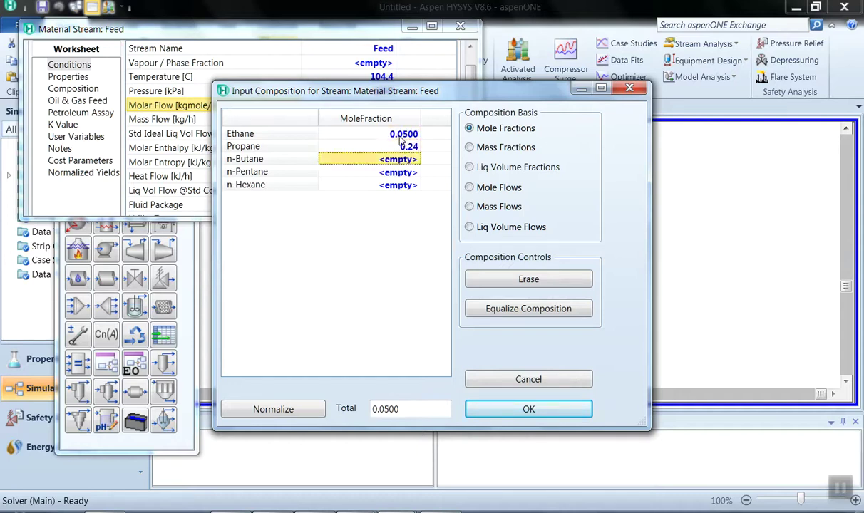
{"action": "type", "text": "0.32"}
{"action": "key", "text": "Return"}
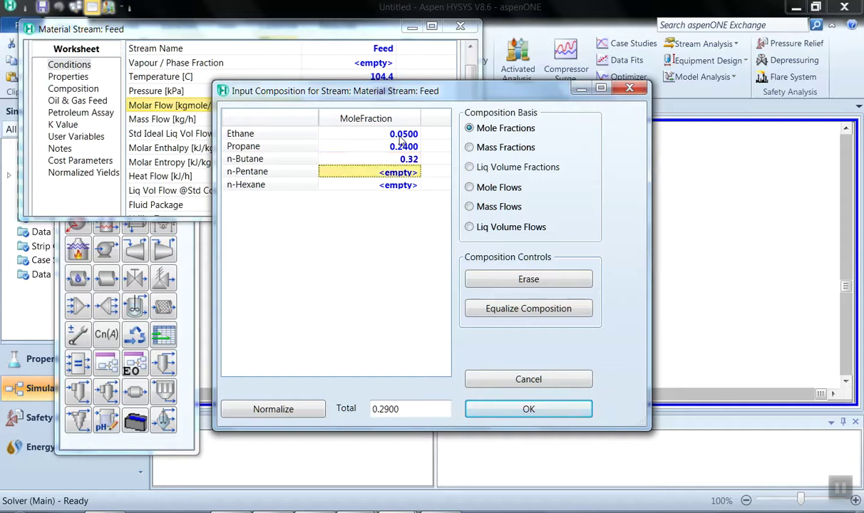
{"action": "type", "text": "0.35"}
{"action": "key", "text": "Return"}
{"action": "type", "text": "0.04"}
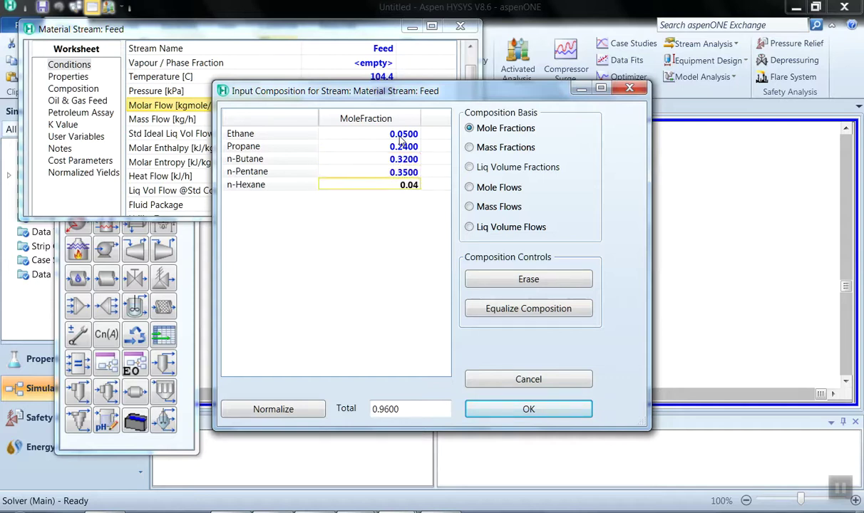
{"action": "key", "text": "Return"}
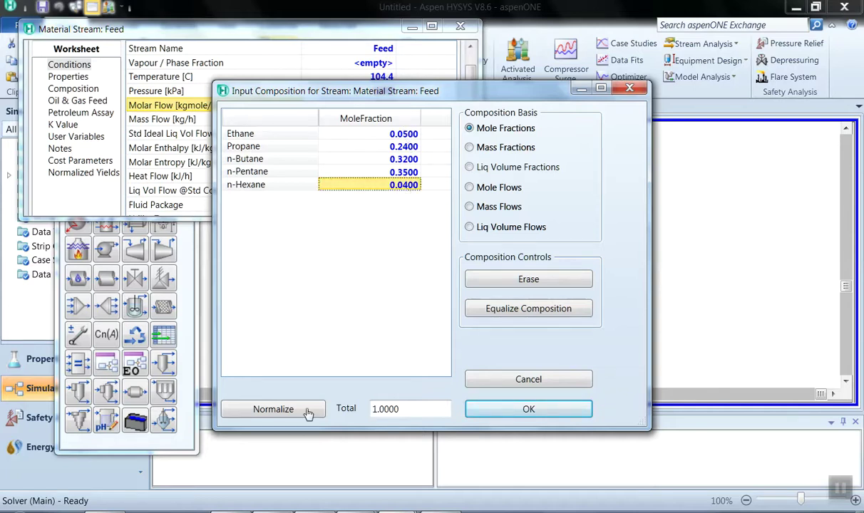
{"action": "left_click", "coordinate": [525, 411]}
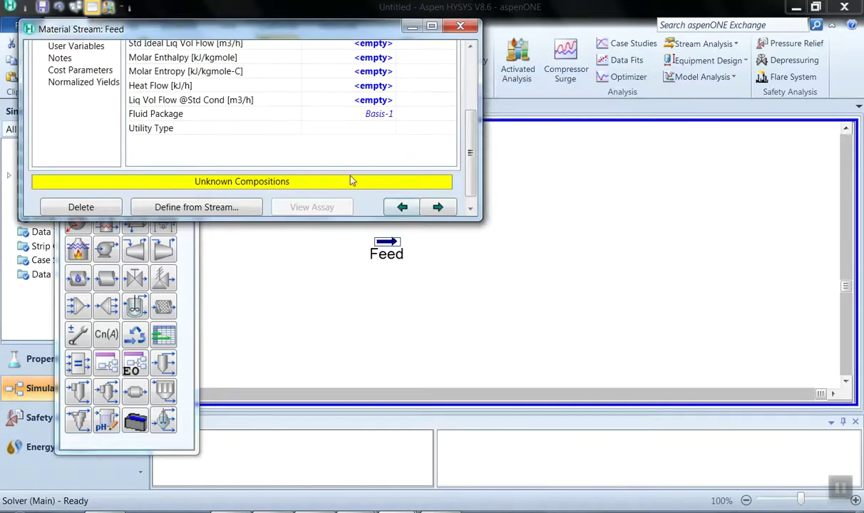
Step: Add a Distillation column unit operation from the F12 unit operations list
{"action": "left_click", "coordinate": [645, 292]}
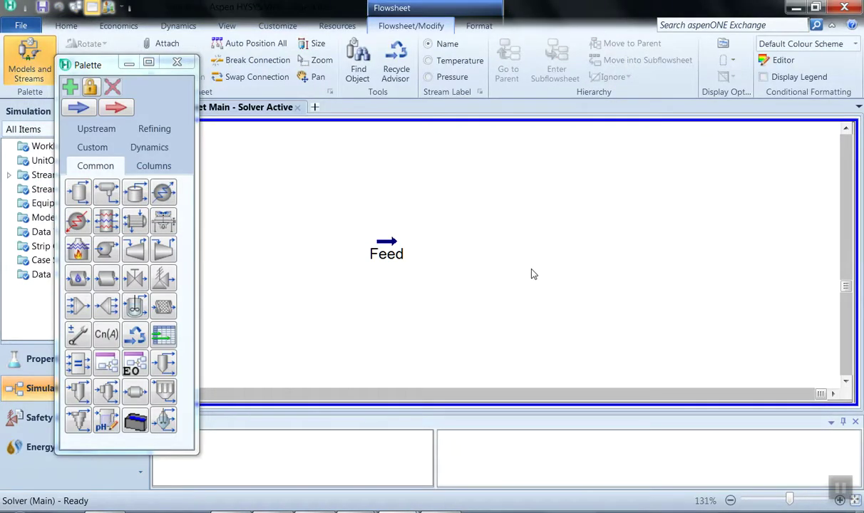
{"action": "key", "text": "F12"}
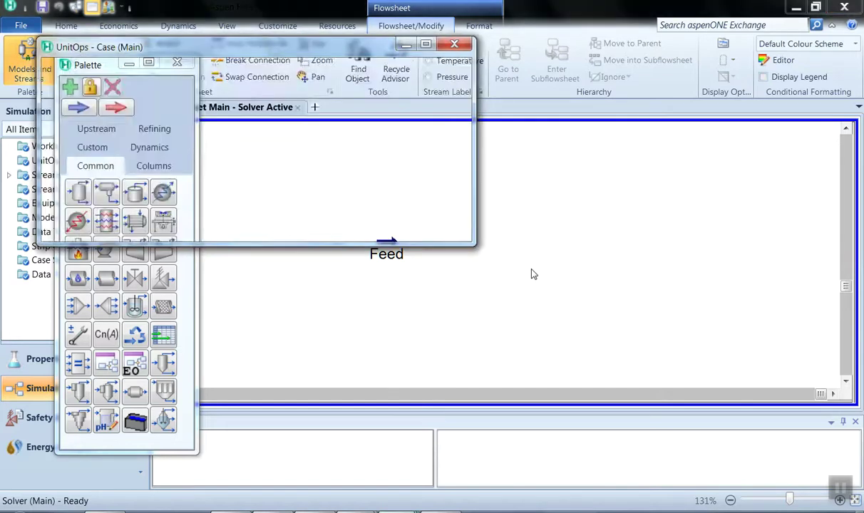
{"action": "left_click_drag", "start_coordinate": [361, 117], "coordinate": [360, 173]}
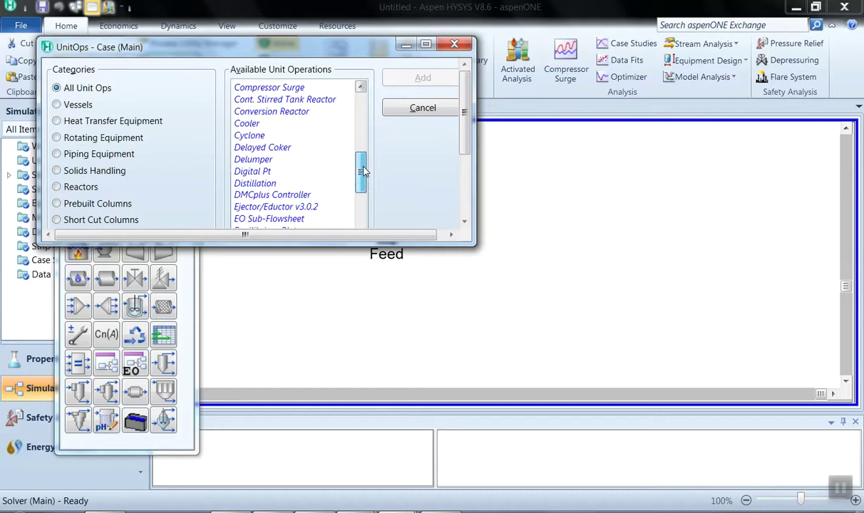
{"action": "left_click", "coordinate": [250, 184]}
{"action": "left_click", "coordinate": [396, 79]}
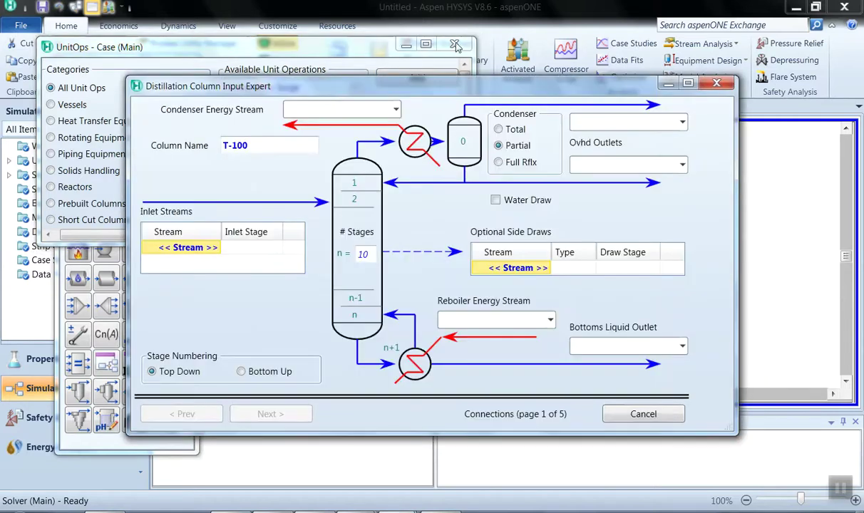
Step: Rename the column to 'Distillation Column' and connect Feed as its inlet on stage 6
{"action": "left_click", "coordinate": [279, 144]}
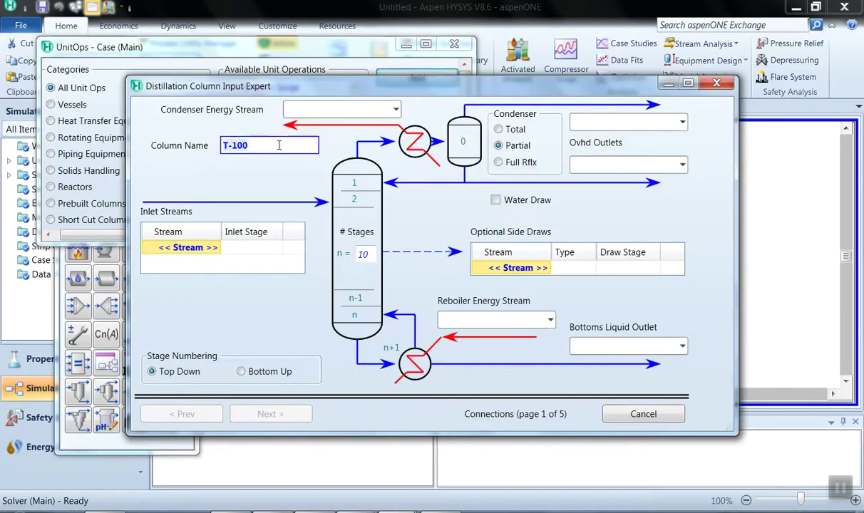
{"action": "type", "text": "Distillation Column"}
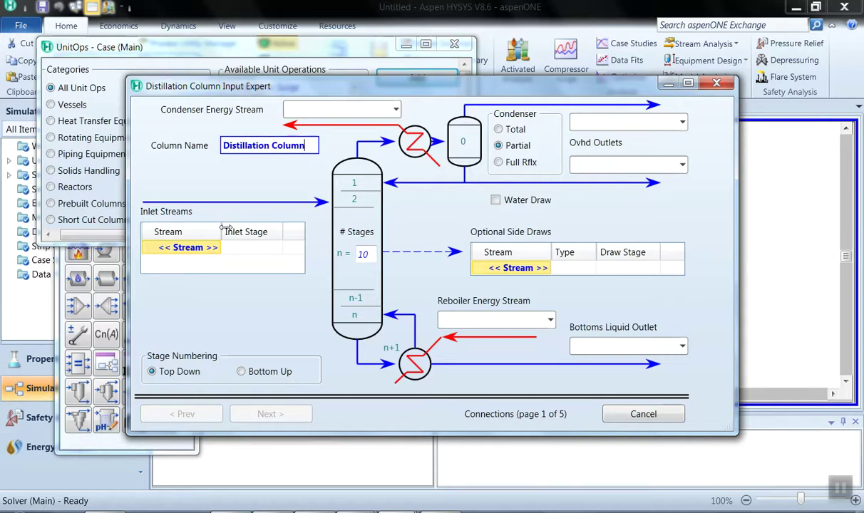
{"action": "left_click", "coordinate": [214, 249]}
{"action": "left_click", "coordinate": [218, 248]}
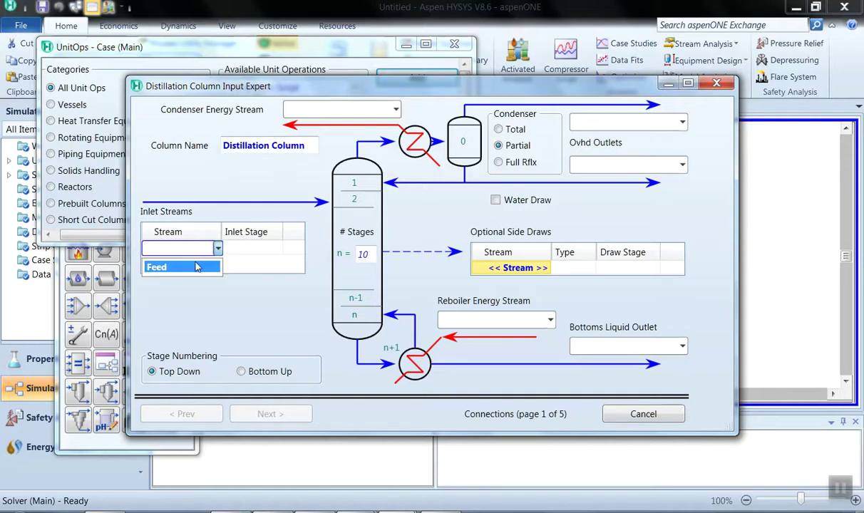
{"action": "left_click", "coordinate": [200, 267]}
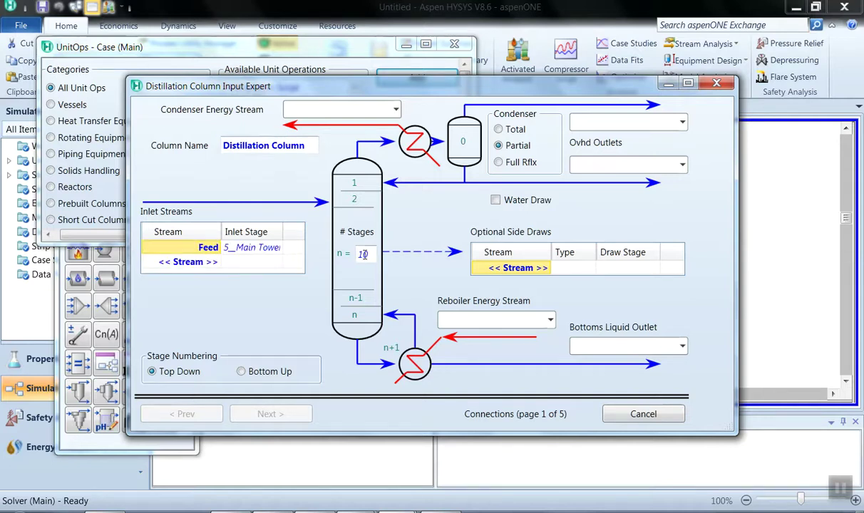
{"action": "left_click", "coordinate": [279, 250]}
{"action": "left_click", "coordinate": [279, 250]}
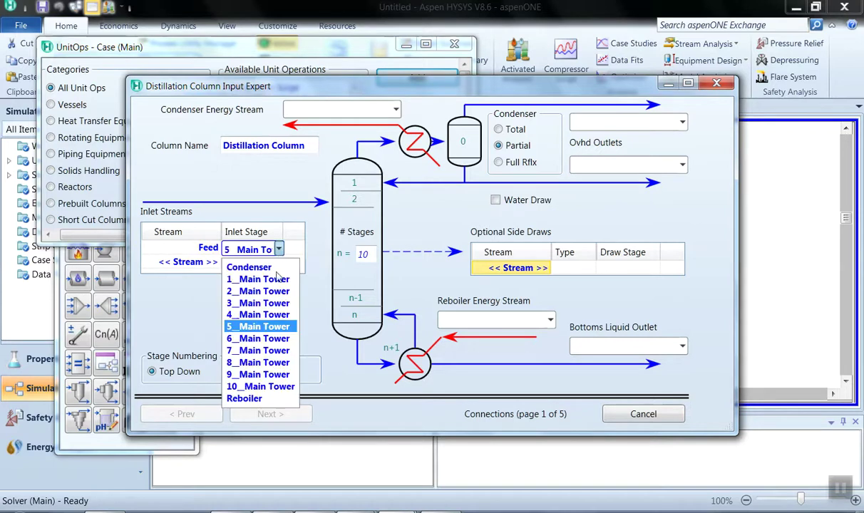
{"action": "left_click", "coordinate": [269, 340]}
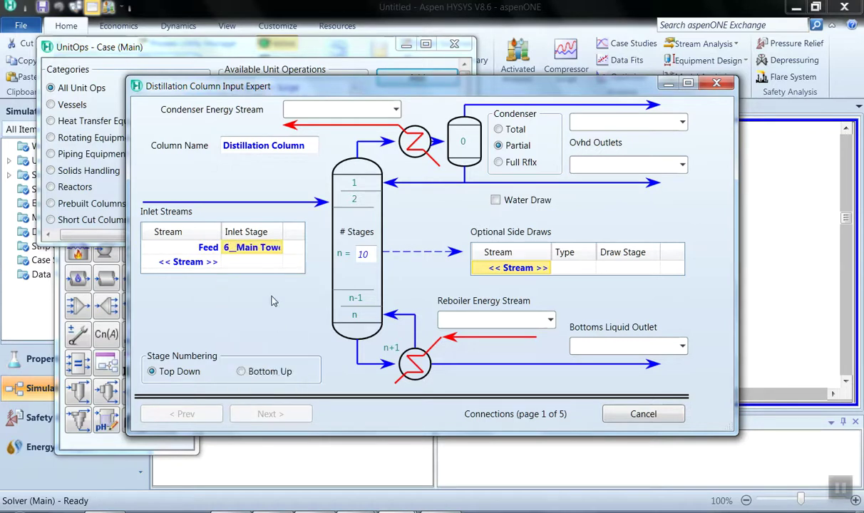
Step: Name the outlets Q Condenser, Top Product, Bottom Product and Q Reboiler
{"action": "left_click", "coordinate": [310, 112]}
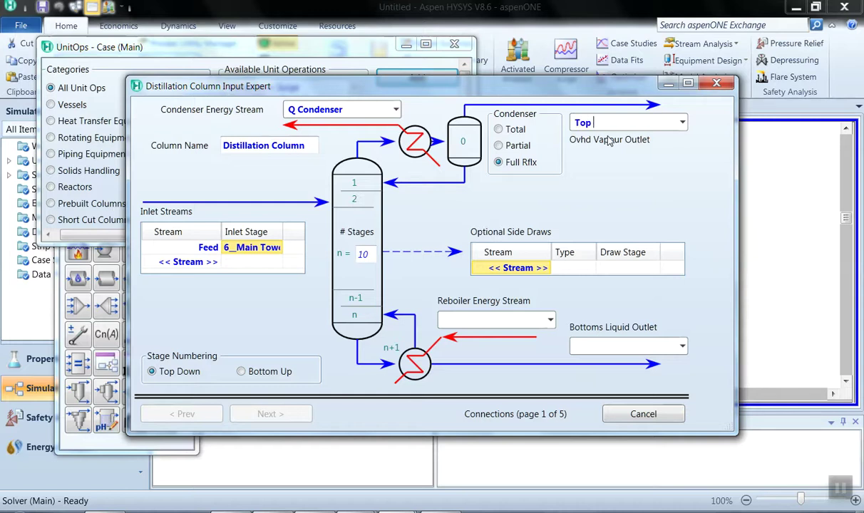
{"action": "type", "text": "uct"}
{"action": "left_click", "coordinate": [596, 348]}
{"action": "type", "text": "Bott"}
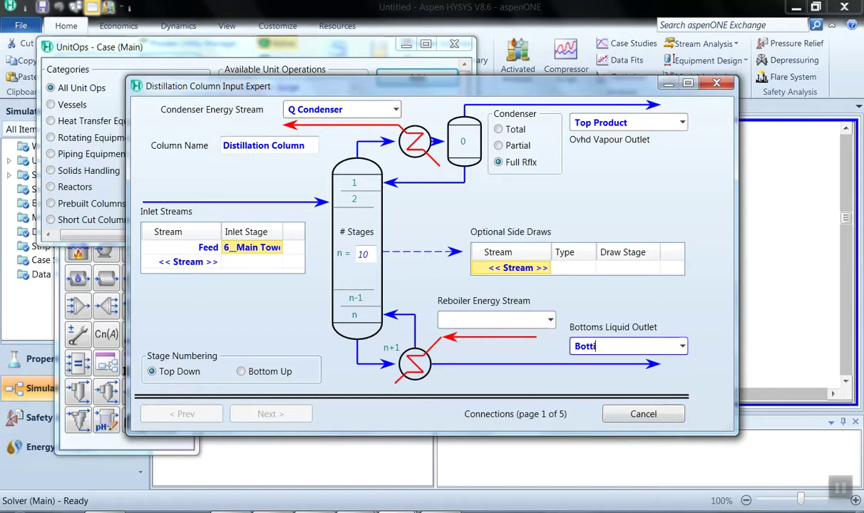
{"action": "type", "text": "om Product"}
{"action": "left_click", "coordinate": [480, 321]}
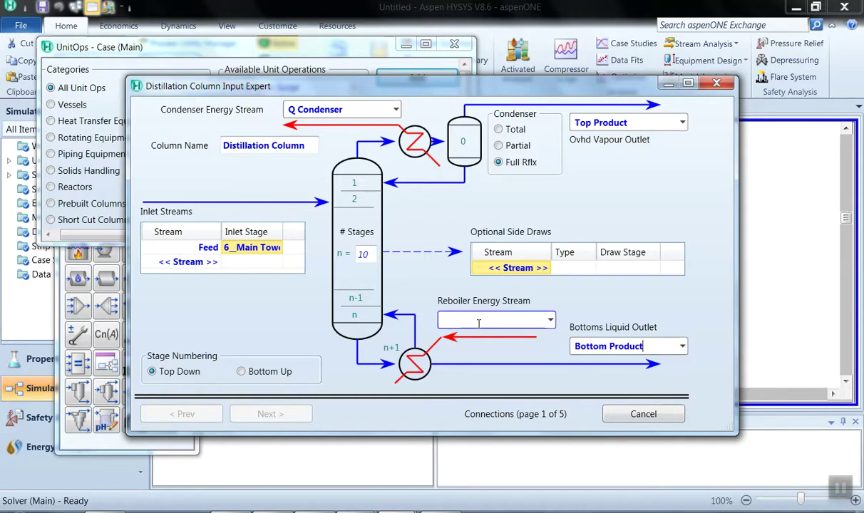
{"action": "type", "text": "Q Reboiler"}
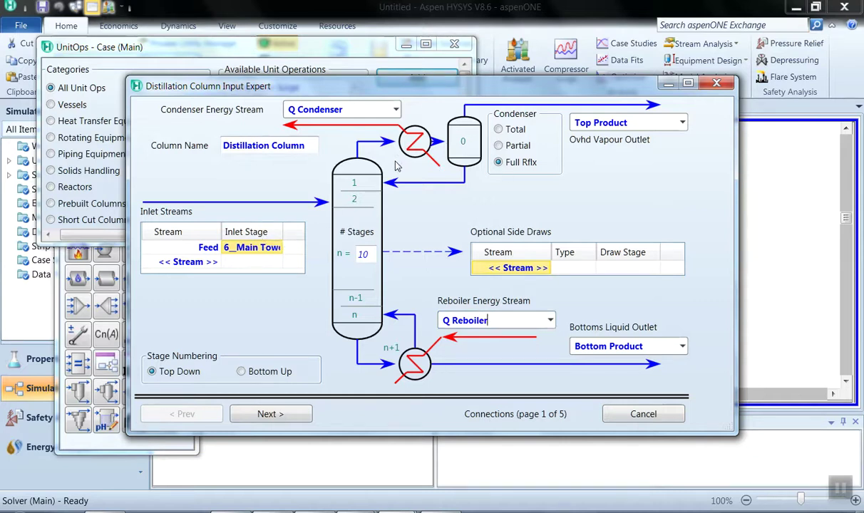
Step: Set the column's condenser pressure to 240 psia and reboiler pressure to 250 psia
{"action": "left_click", "coordinate": [281, 412]}
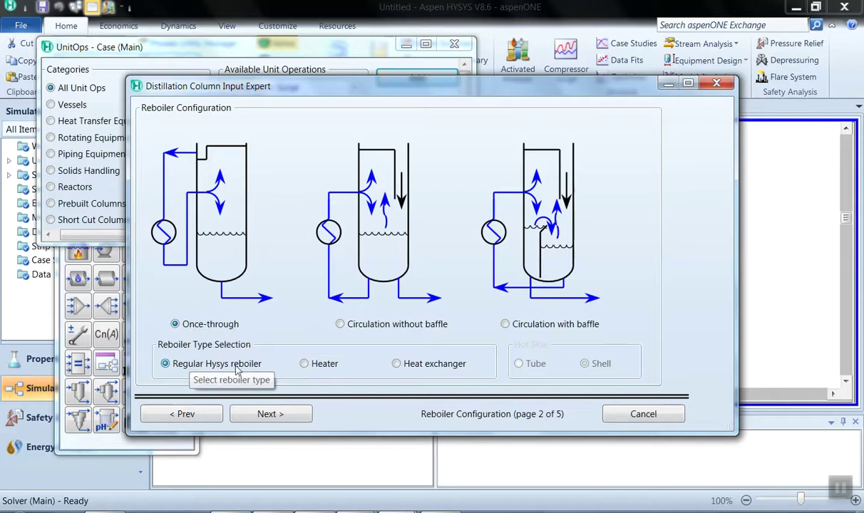
{"action": "left_click", "coordinate": [282, 421]}
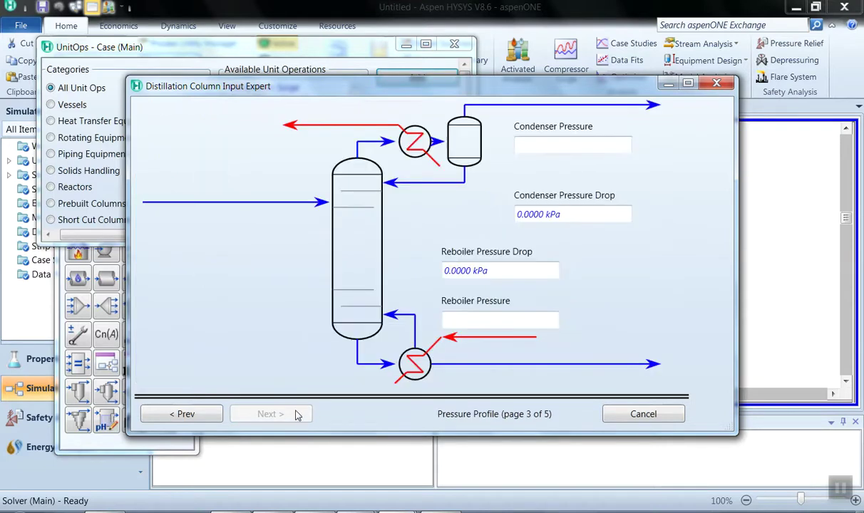
{"action": "left_click", "coordinate": [542, 147]}
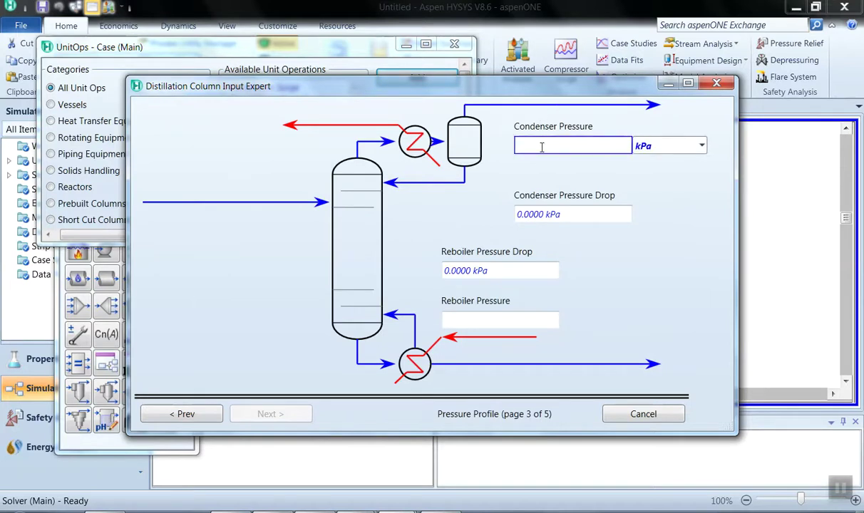
{"action": "type", "text": "24"}
{"action": "left_click", "coordinate": [644, 144]}
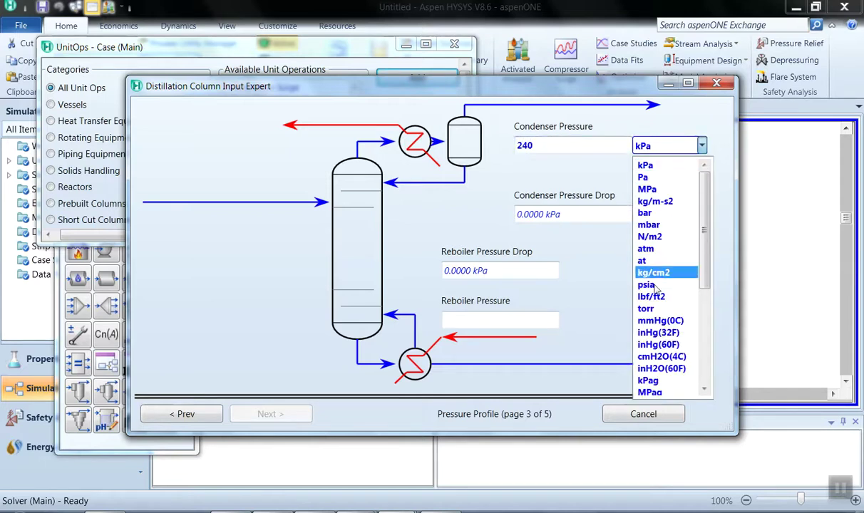
{"action": "left_click", "coordinate": [647, 285]}
{"action": "left_click", "coordinate": [475, 315]}
{"action": "type", "text": "250"}
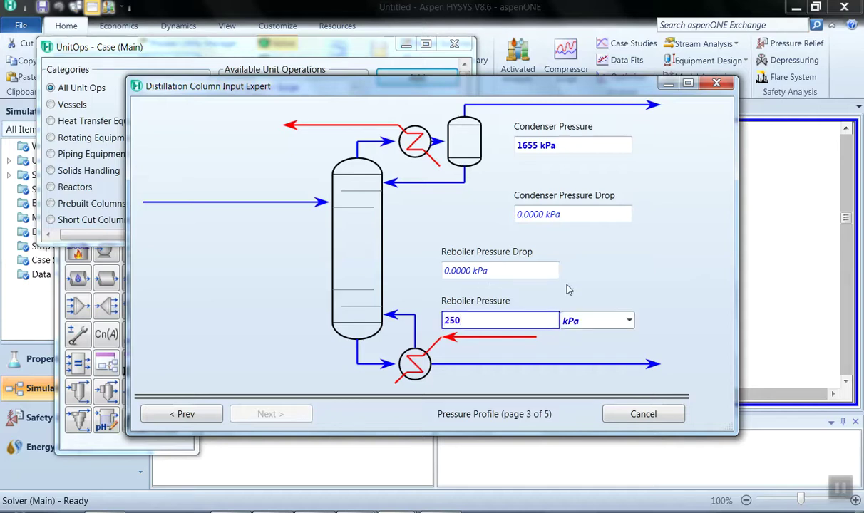
{"action": "left_click", "coordinate": [604, 322]}
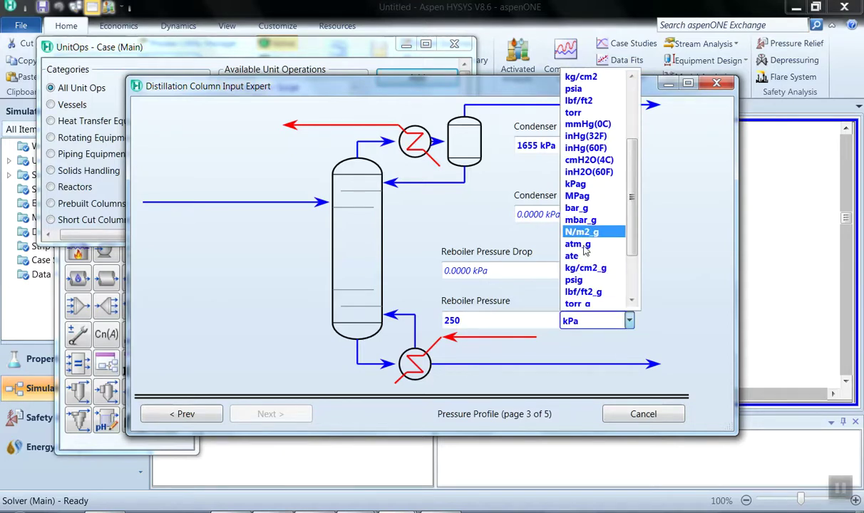
{"action": "left_click", "coordinate": [577, 88]}
{"action": "left_click", "coordinate": [285, 415]}
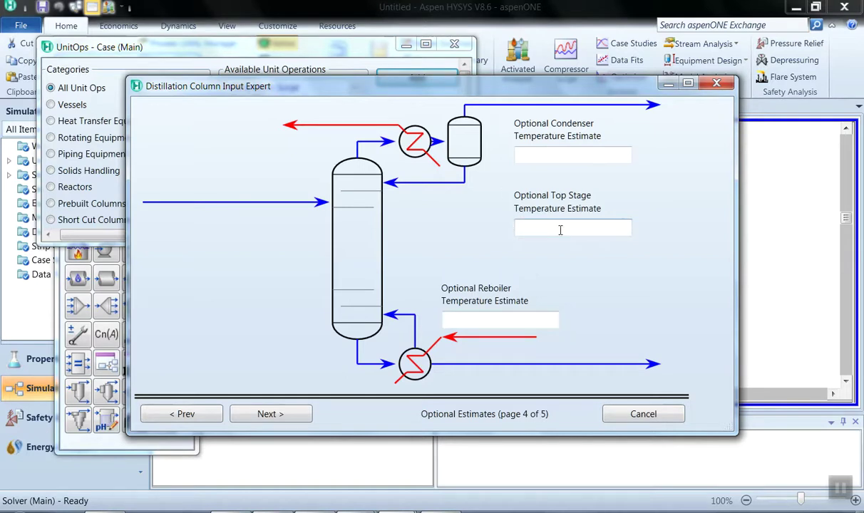
Step: Specify reflux ratio 6 and vapour rate 220 lbmole/h, then finish the column input
{"action": "left_click", "coordinate": [284, 417]}
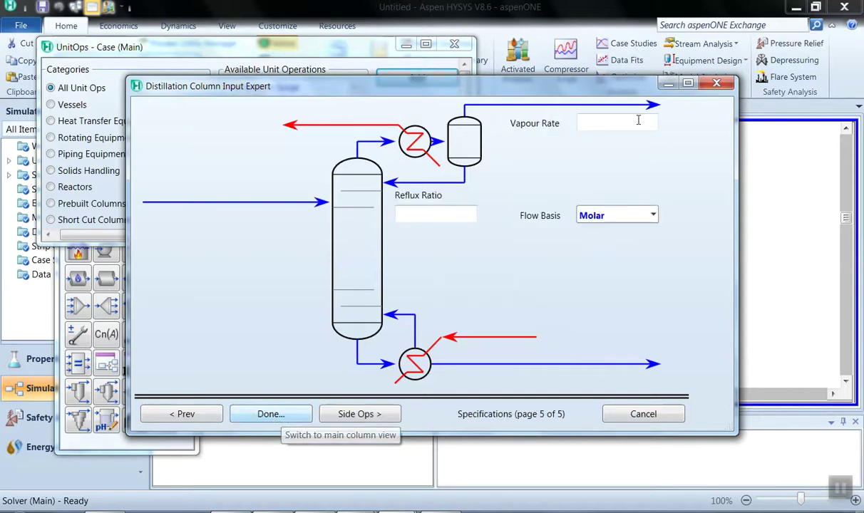
{"action": "left_click", "coordinate": [420, 216]}
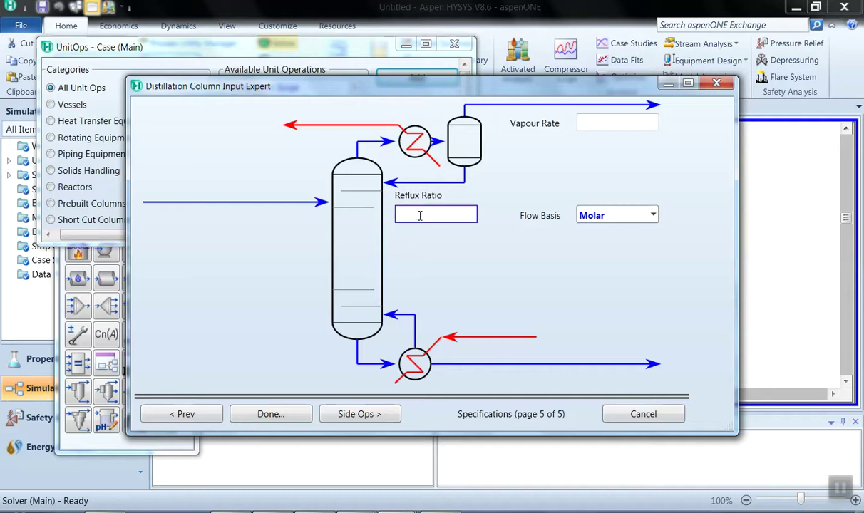
{"action": "type", "text": "6"}
{"action": "left_click", "coordinate": [603, 123]}
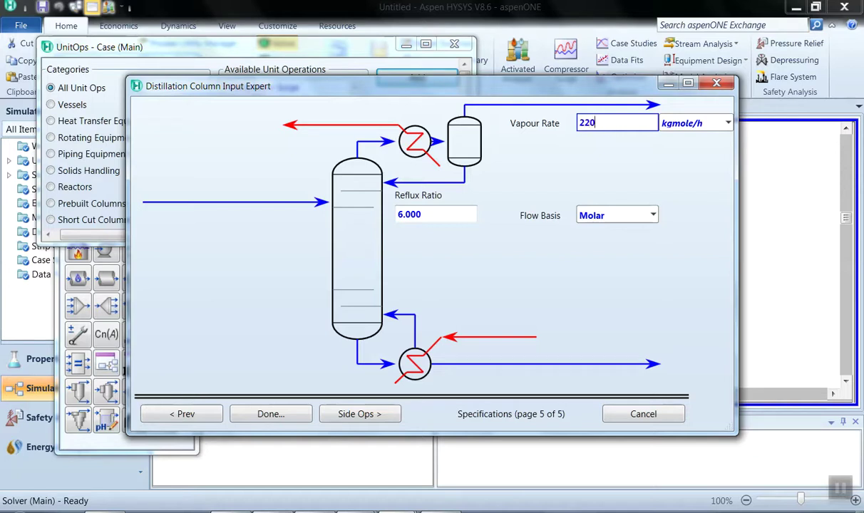
{"action": "left_click", "coordinate": [729, 123]}
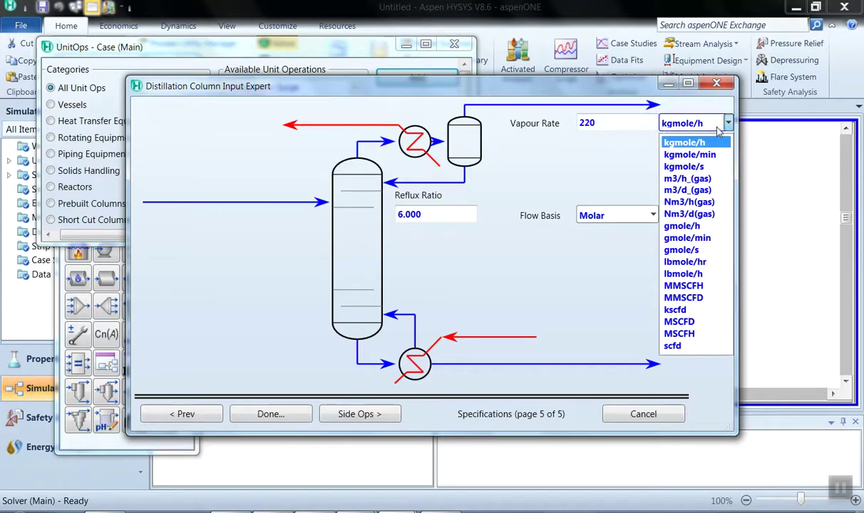
{"action": "left_click", "coordinate": [702, 276]}
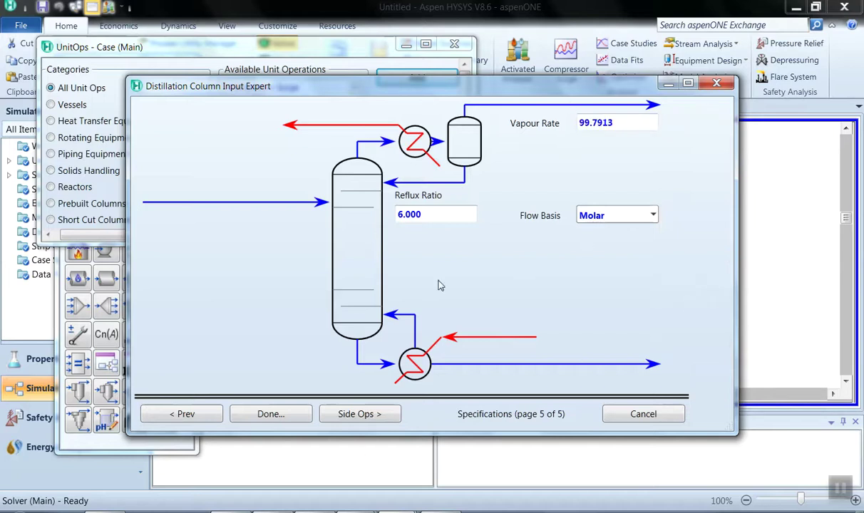
{"action": "left_click", "coordinate": [280, 414]}
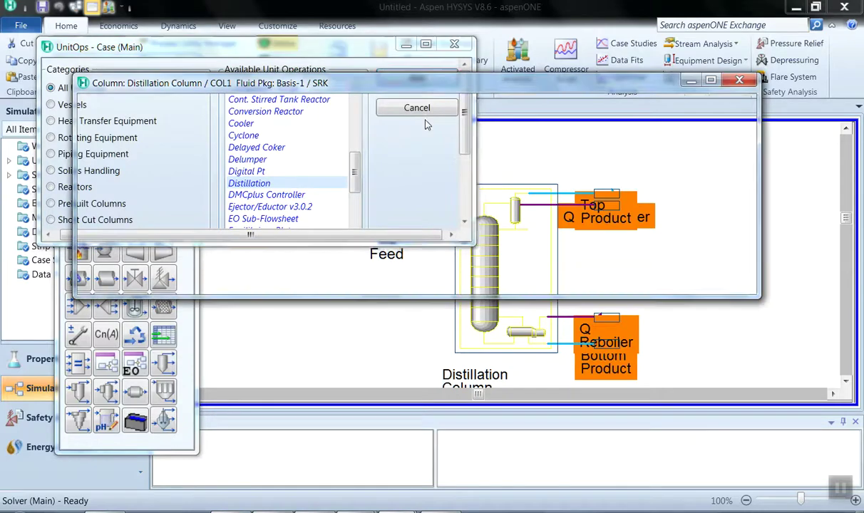
Step: Maximize the column window, run it, and dismiss the feed-pressure warning
{"action": "left_click", "coordinate": [711, 81]}
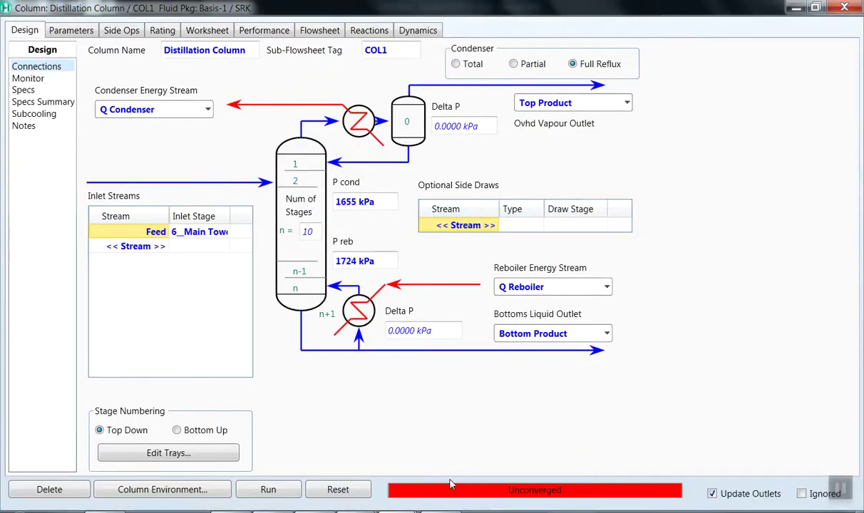
{"action": "left_click", "coordinate": [278, 491]}
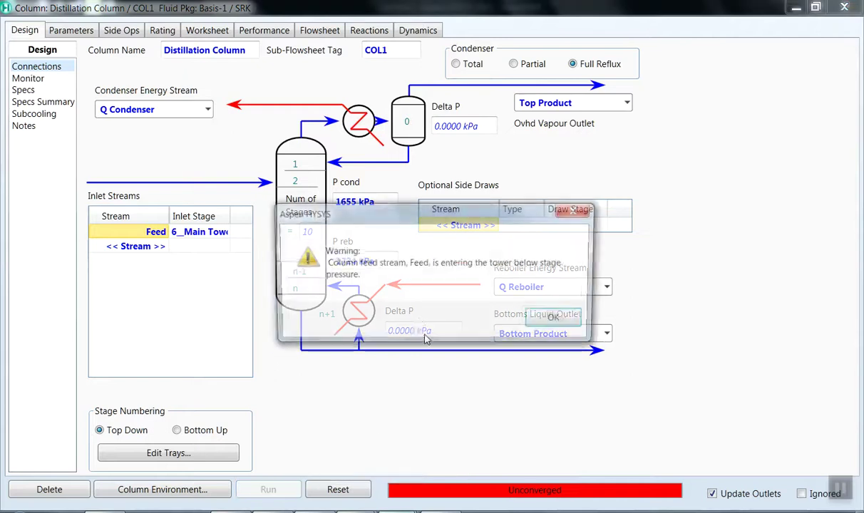
{"action": "left_click", "coordinate": [559, 321]}
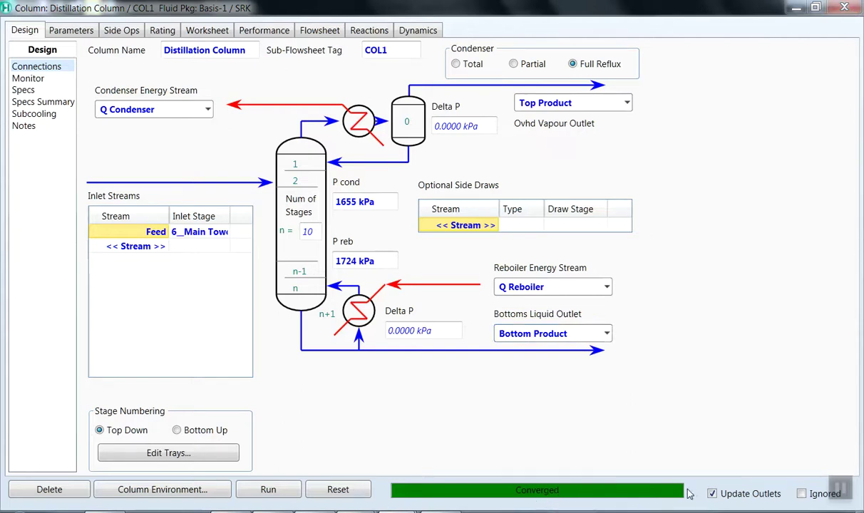
Step: Inspect the worksheet compositions (Top Product propane 0.7459) and open the Performance results
{"action": "left_click", "coordinate": [219, 34]}
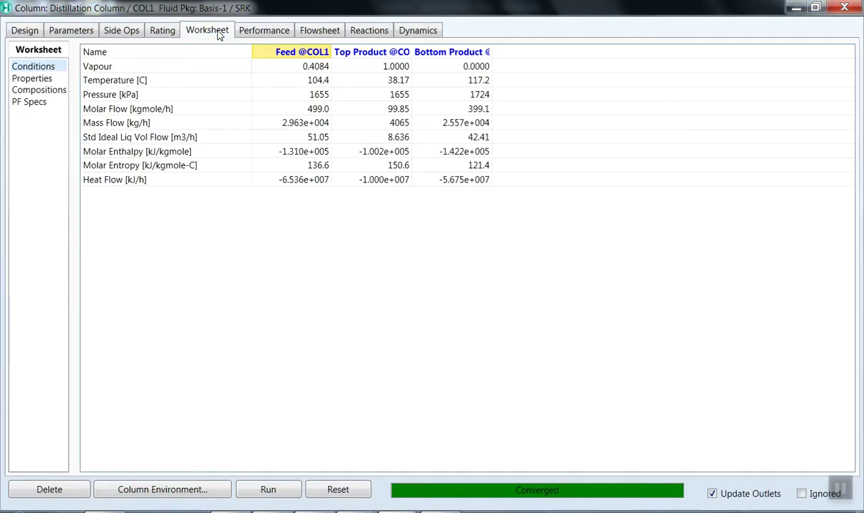
{"action": "left_click", "coordinate": [52, 89]}
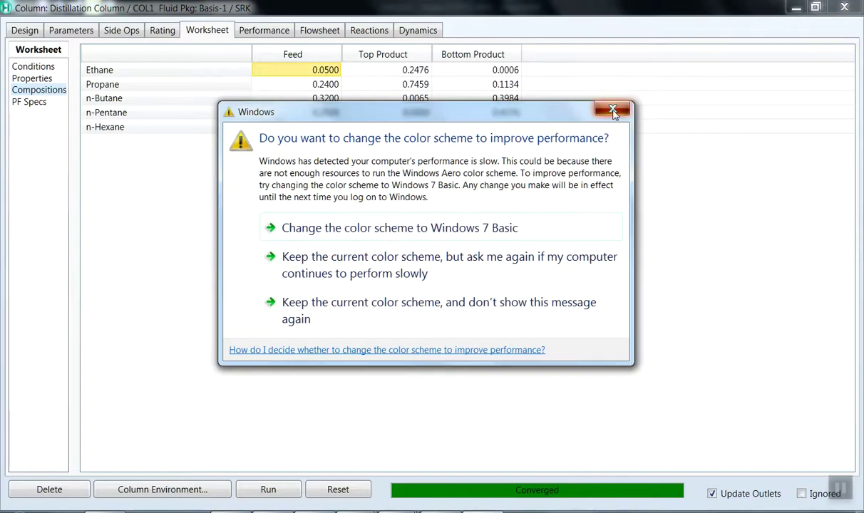
{"action": "left_click", "coordinate": [614, 110]}
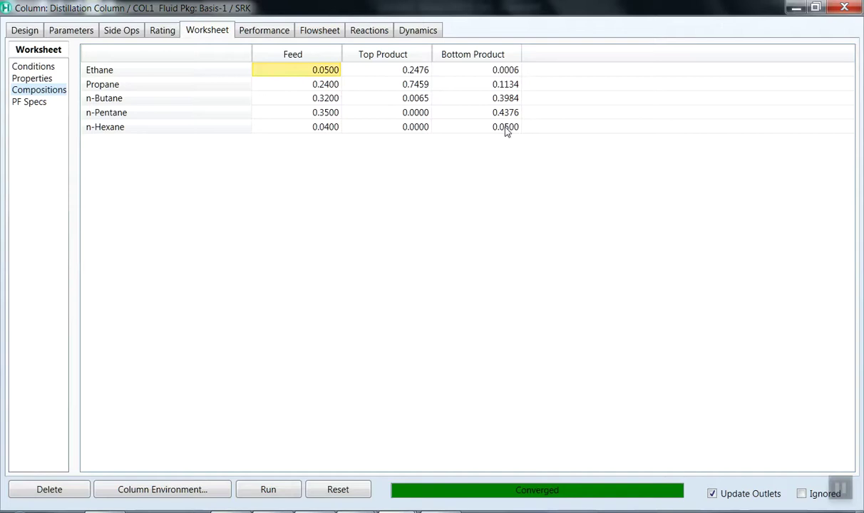
{"action": "left_click", "coordinate": [271, 35]}
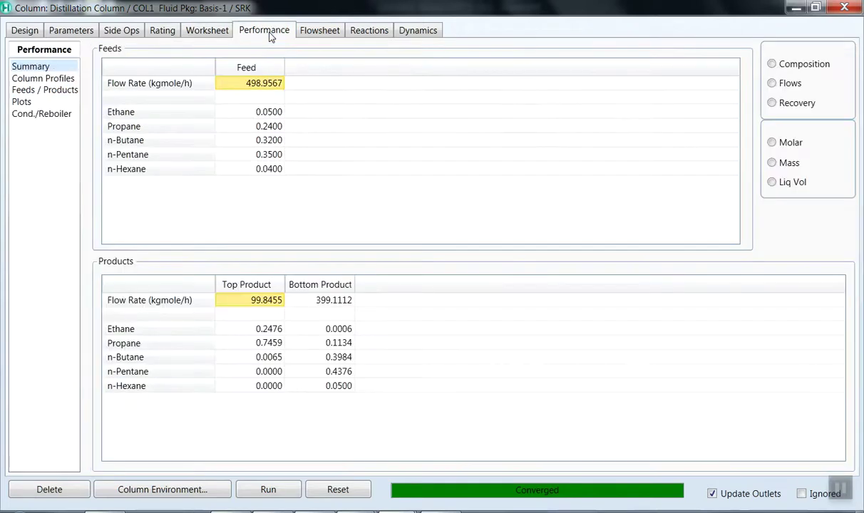
Step: View COL1's temperature tray profile (about 38–117 °C) enlarged, then plot the pressure profile
{"action": "left_click", "coordinate": [24, 102]}
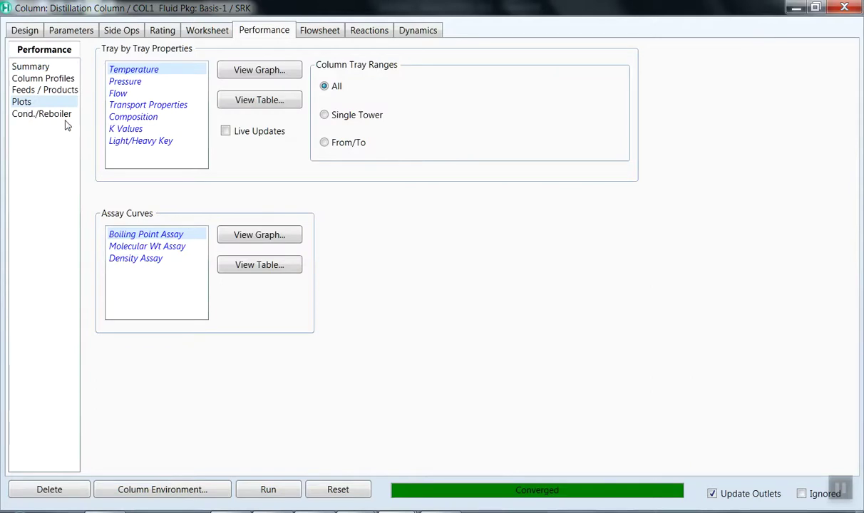
{"action": "left_click", "coordinate": [257, 70]}
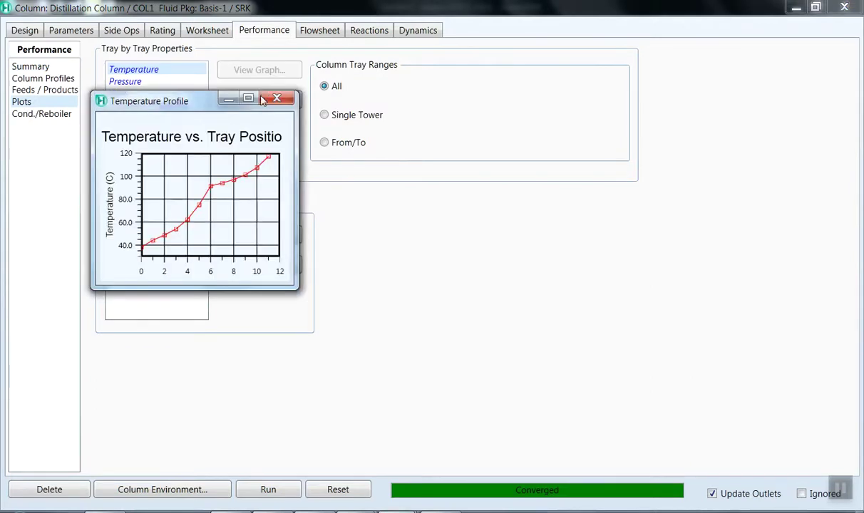
{"action": "left_click", "coordinate": [248, 99]}
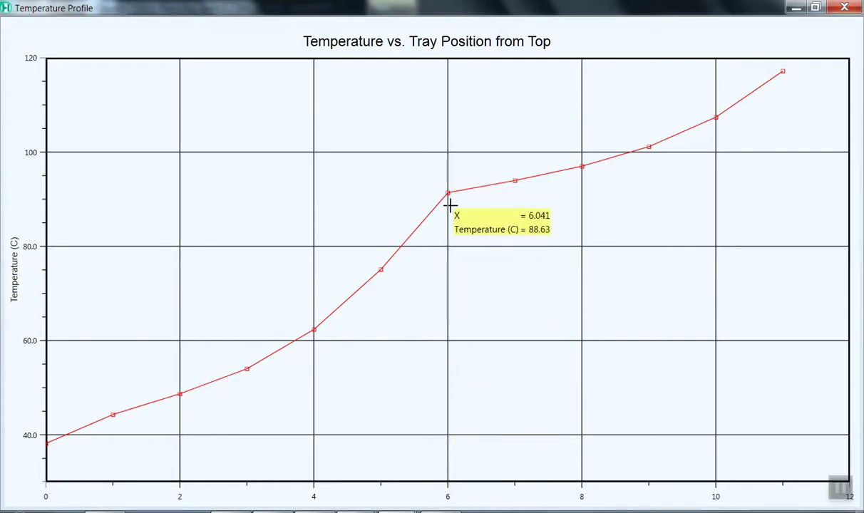
{"action": "left_click", "coordinate": [859, 7]}
{"action": "left_click", "coordinate": [136, 82]}
{"action": "left_click", "coordinate": [254, 75]}
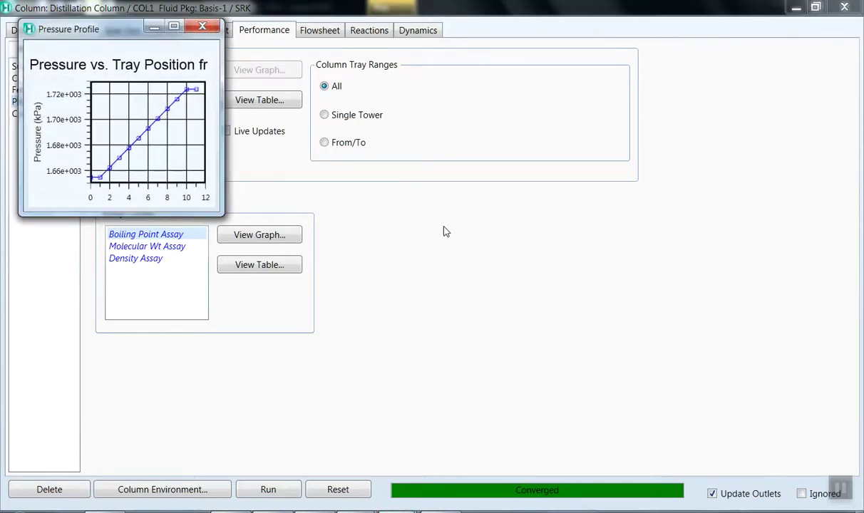
Step: Enlarge and read the pressure versus tray position plot, then close it
{"action": "left_click", "coordinate": [173, 26]}
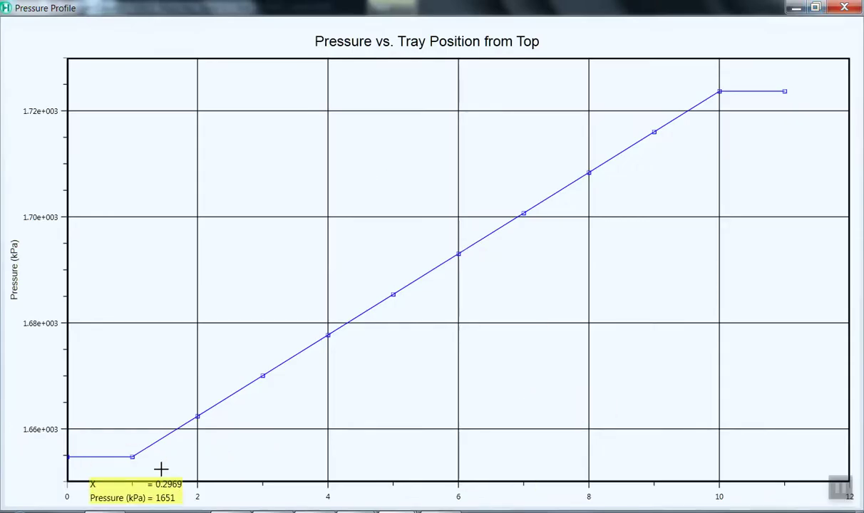
{"action": "mouse_move", "coordinate": [460, 258]}
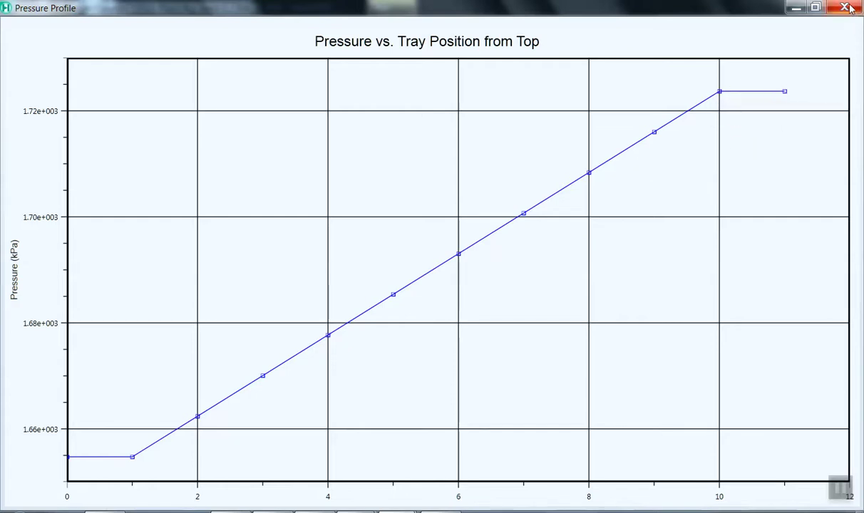
{"action": "mouse_move", "coordinate": [750, 50]}
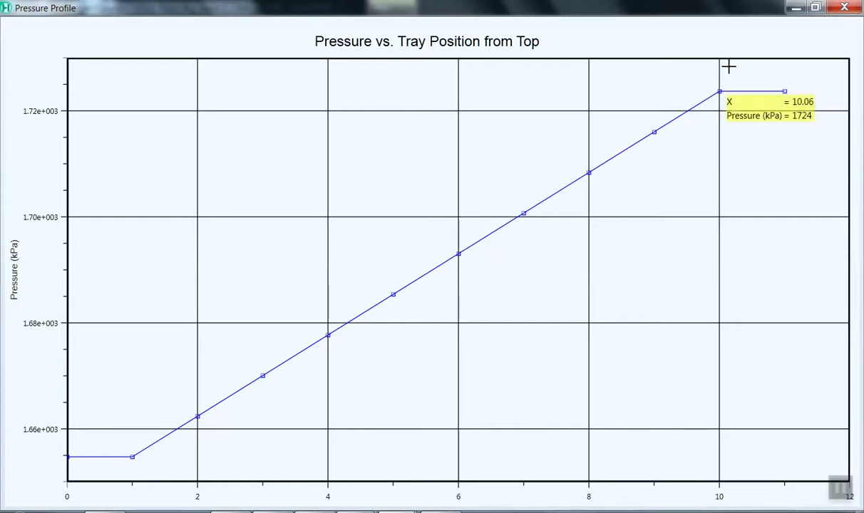
{"action": "left_click", "coordinate": [845, 7]}
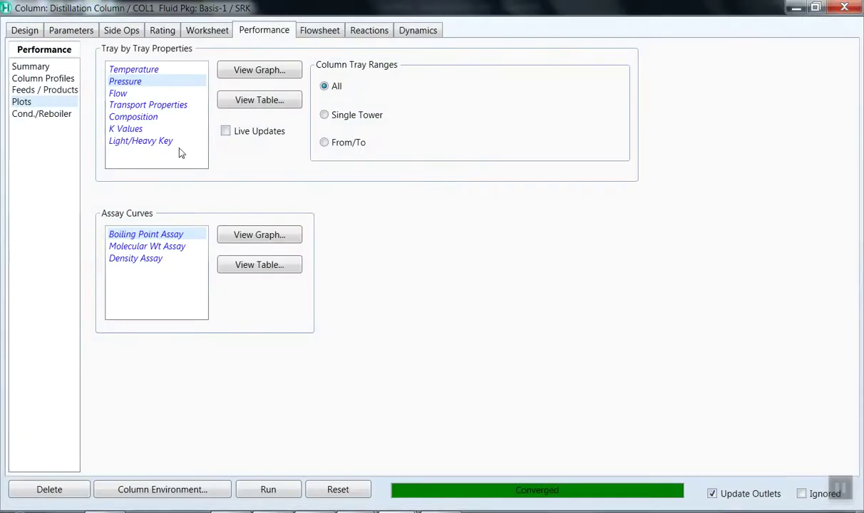
Step: Plot the composition profile, read mole fractions near tray 6, then close it
{"action": "left_click", "coordinate": [136, 118]}
{"action": "left_click", "coordinate": [262, 73]}
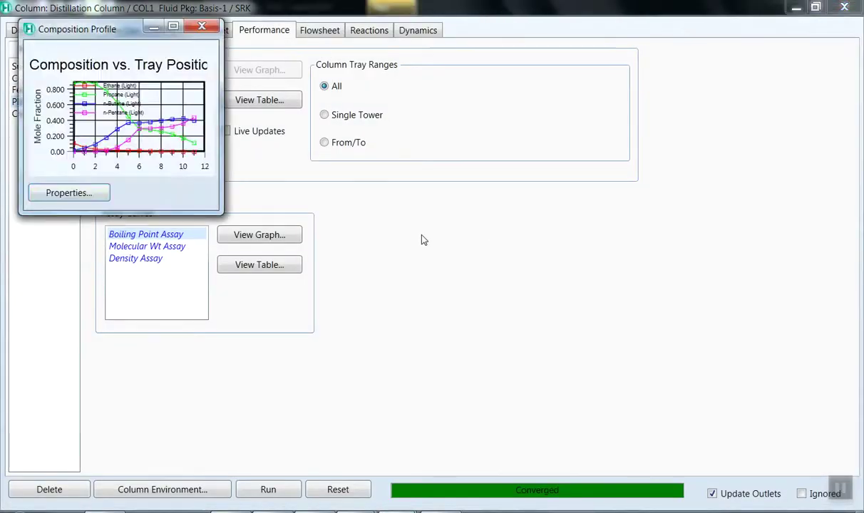
{"action": "left_click", "coordinate": [172, 26]}
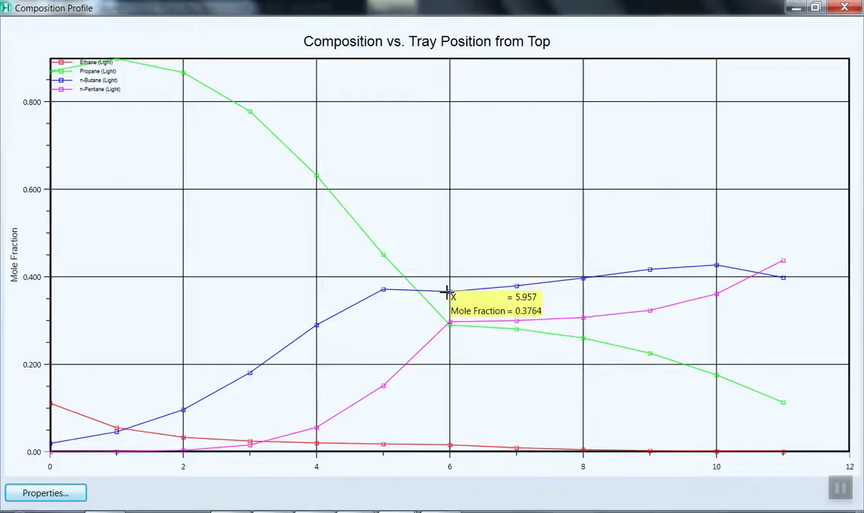
{"action": "left_click_drag", "start_coordinate": [453, 465], "coordinate": [825, 87]}
{"action": "left_click", "coordinate": [797, 7]}
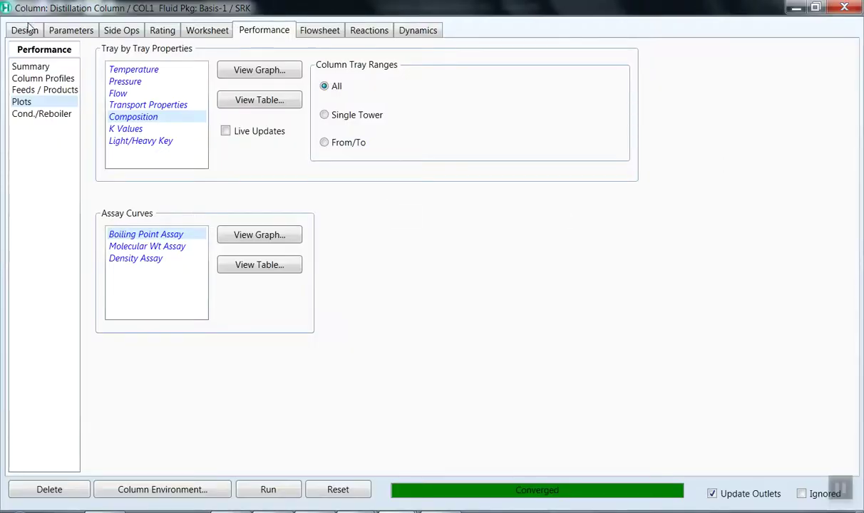
Step: Set Feed Inlet Stage to 2_Main Tower and re-run COL1 to convergence, accepting the pressure warning
{"action": "left_click", "coordinate": [25, 30]}
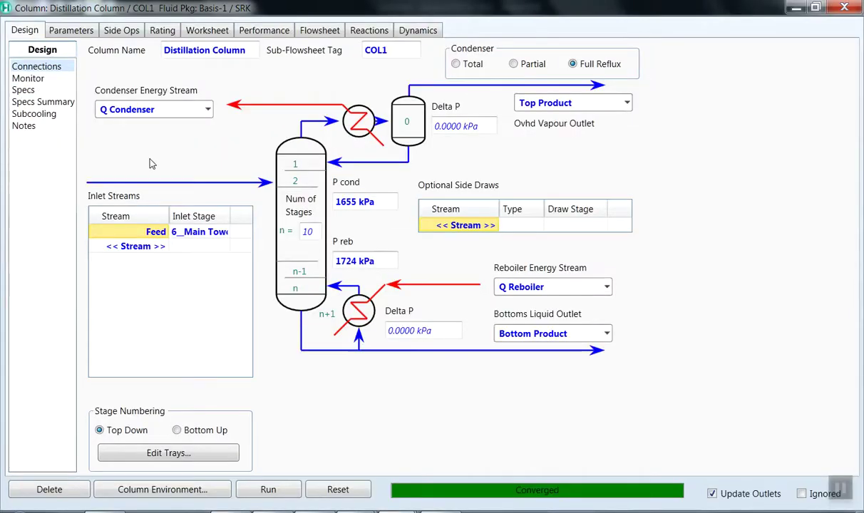
{"action": "left_click", "coordinate": [317, 231]}
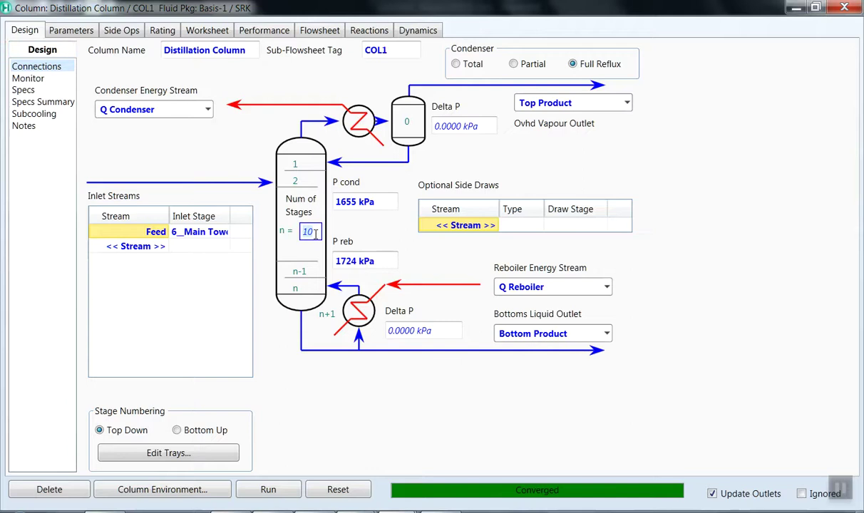
{"action": "left_click", "coordinate": [204, 232]}
{"action": "left_click", "coordinate": [227, 234]}
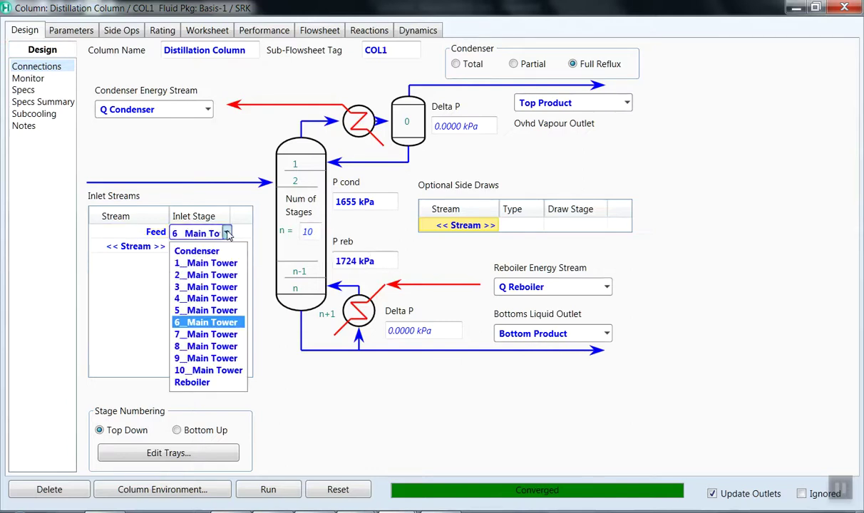
{"action": "left_click", "coordinate": [229, 277]}
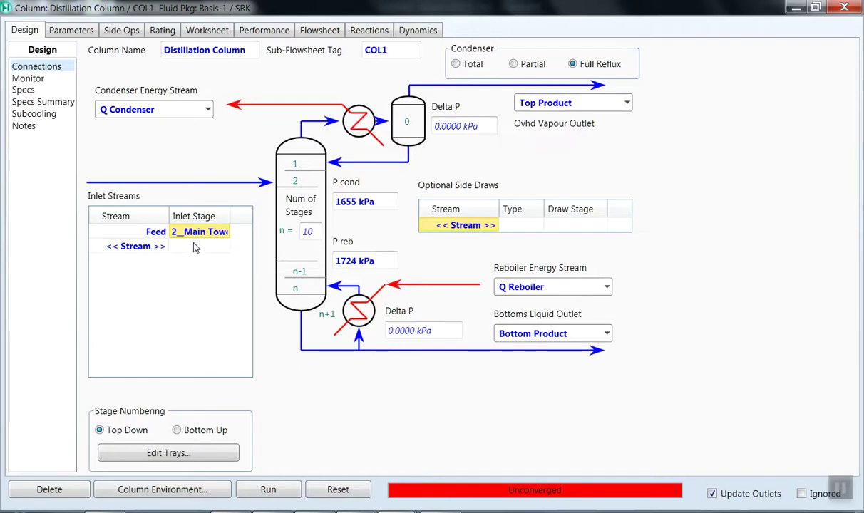
{"action": "left_click", "coordinate": [284, 491]}
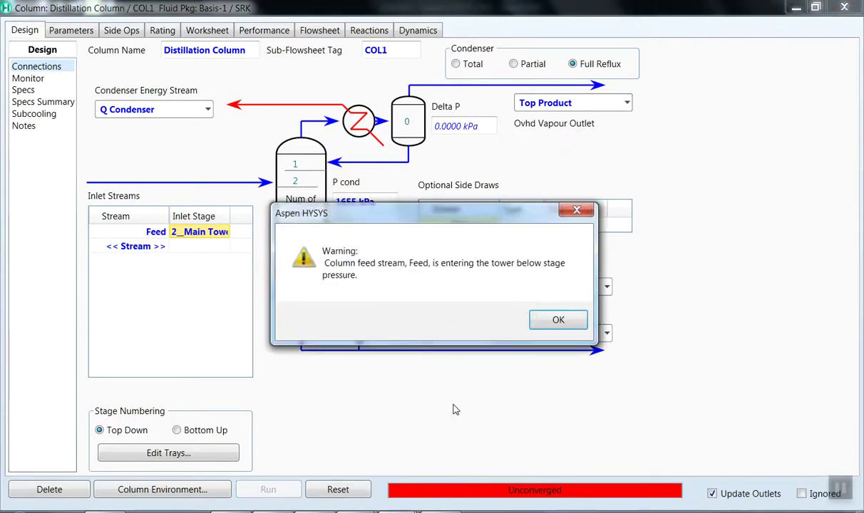
{"action": "left_click", "coordinate": [559, 320]}
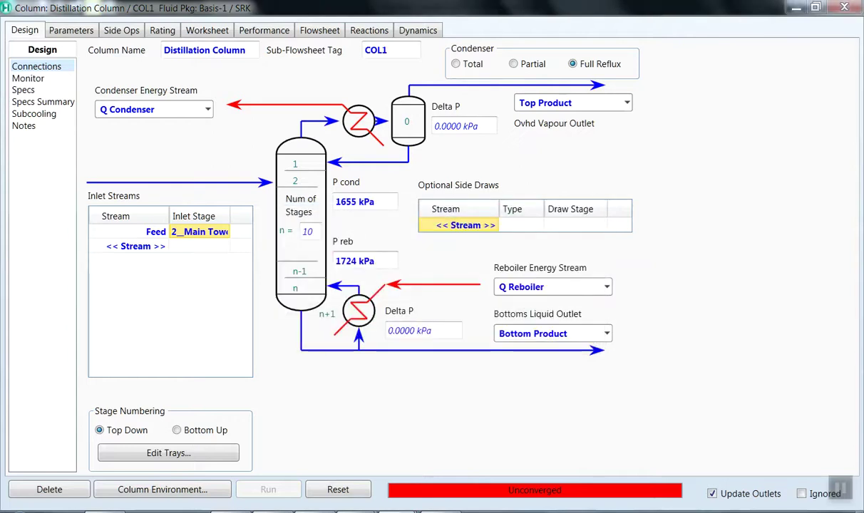
{"action": "left_click", "coordinate": [266, 30]}
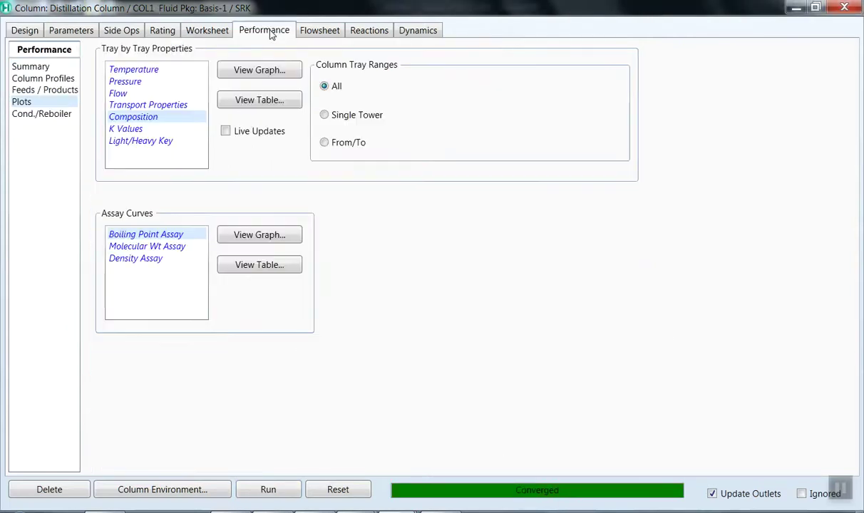
{"action": "left_click", "coordinate": [135, 70]}
{"action": "left_click", "coordinate": [253, 71]}
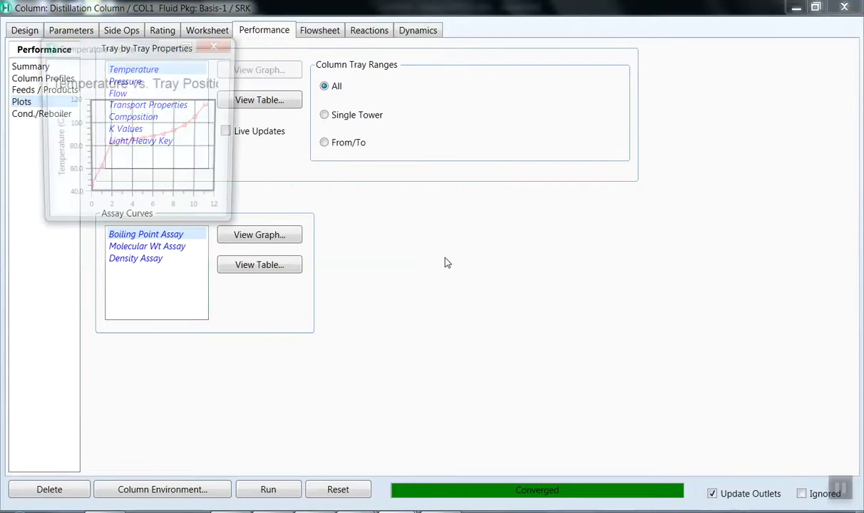
{"action": "left_click", "coordinate": [188, 45]}
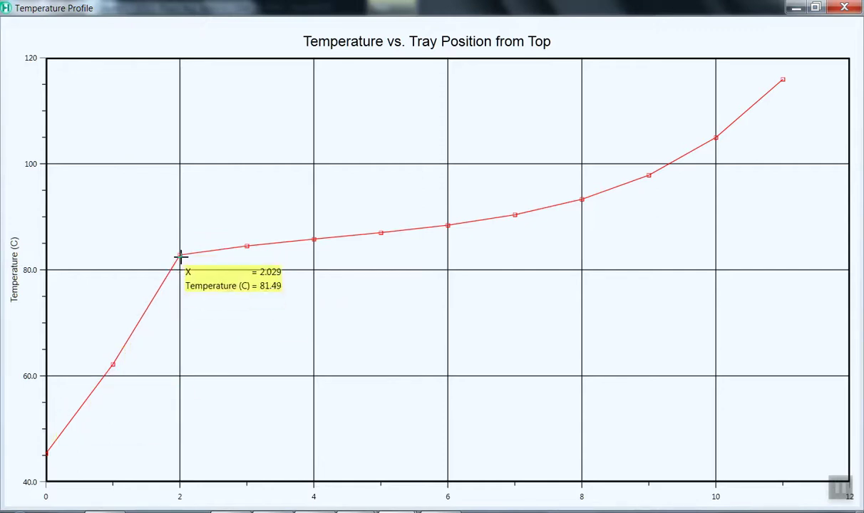
{"action": "left_click", "coordinate": [815, 7]}
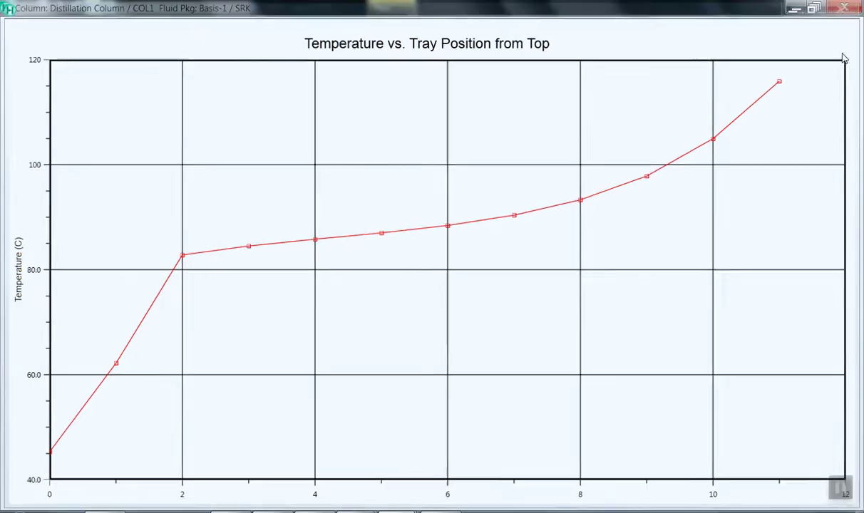
{"action": "left_click", "coordinate": [843, 59]}
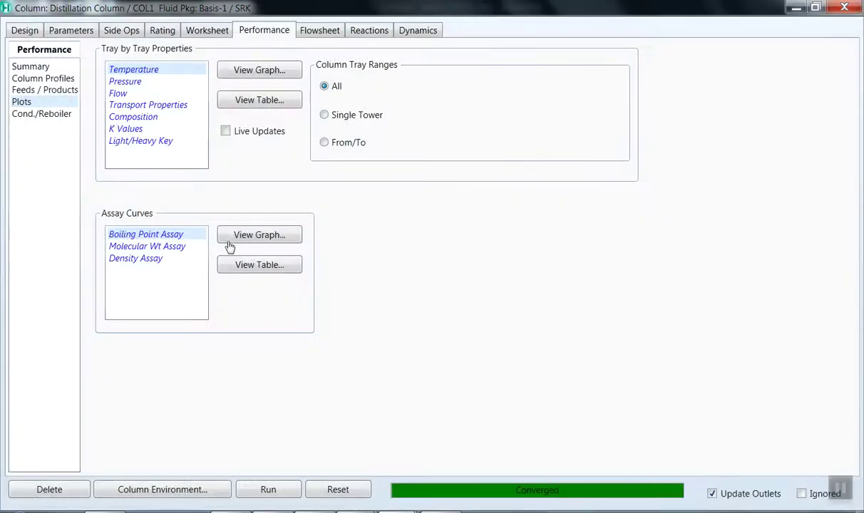
{"action": "left_click", "coordinate": [135, 117]}
{"action": "left_click", "coordinate": [281, 71]}
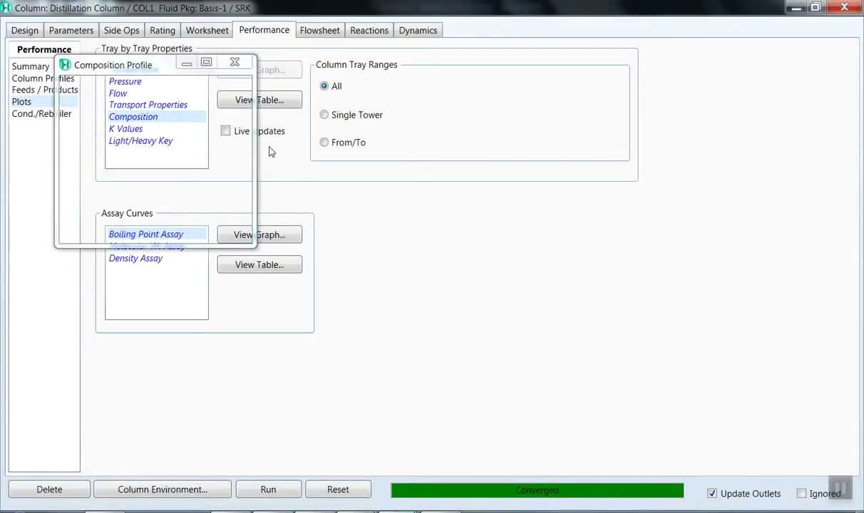
{"action": "left_click", "coordinate": [206, 62]}
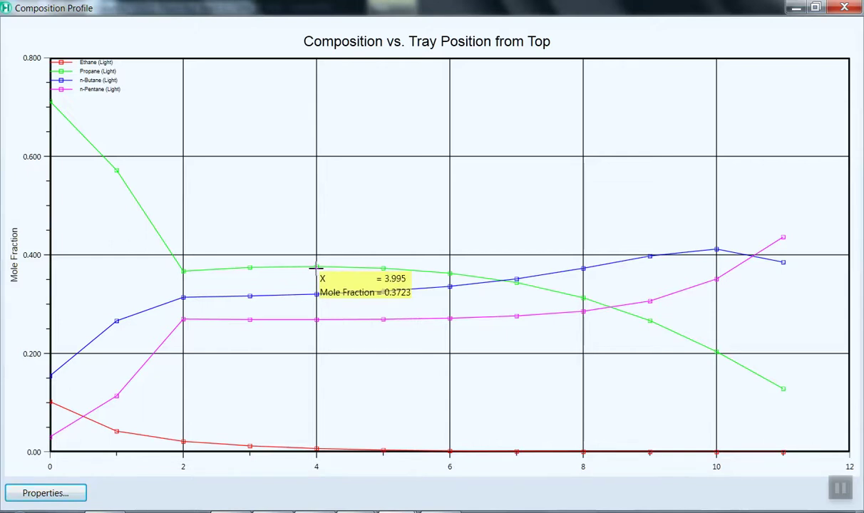
{"action": "left_click", "coordinate": [844, 7]}
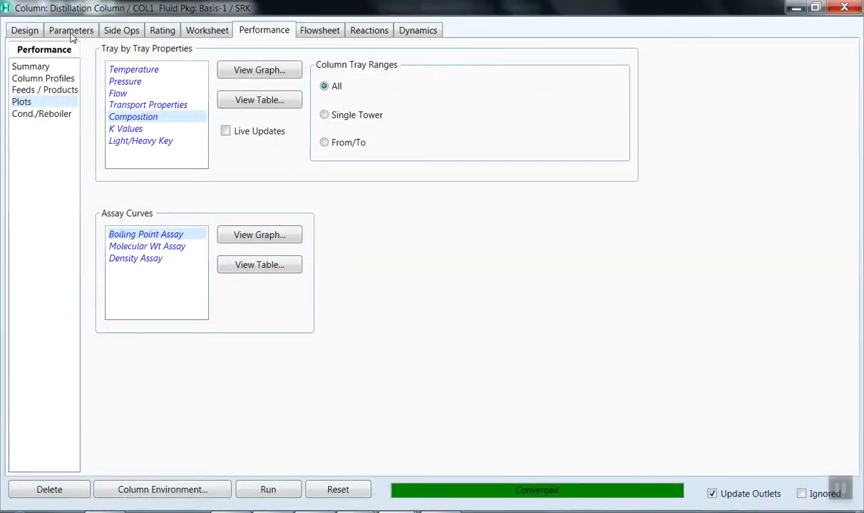
Step: Set COL1's number of stages to 25 on the Connections page
{"action": "left_click", "coordinate": [25, 33]}
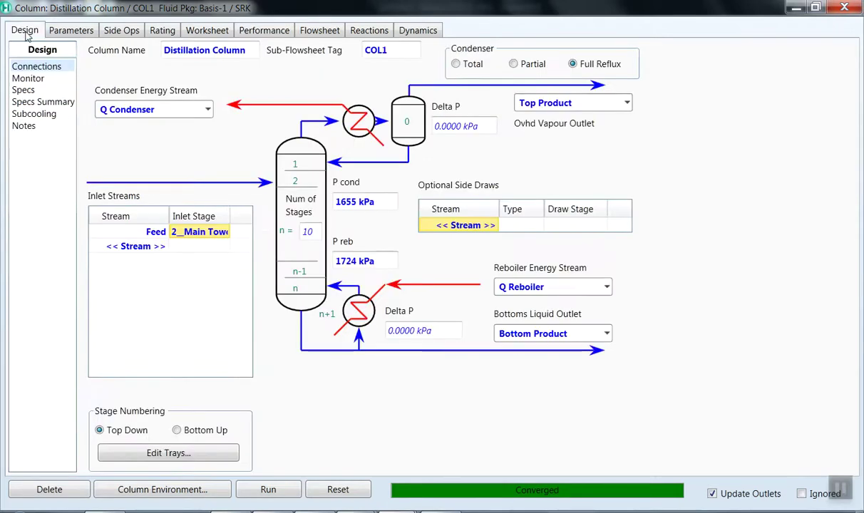
{"action": "left_click", "coordinate": [310, 230]}
{"action": "type", "text": "25"}
{"action": "left_click", "coordinate": [214, 232]}
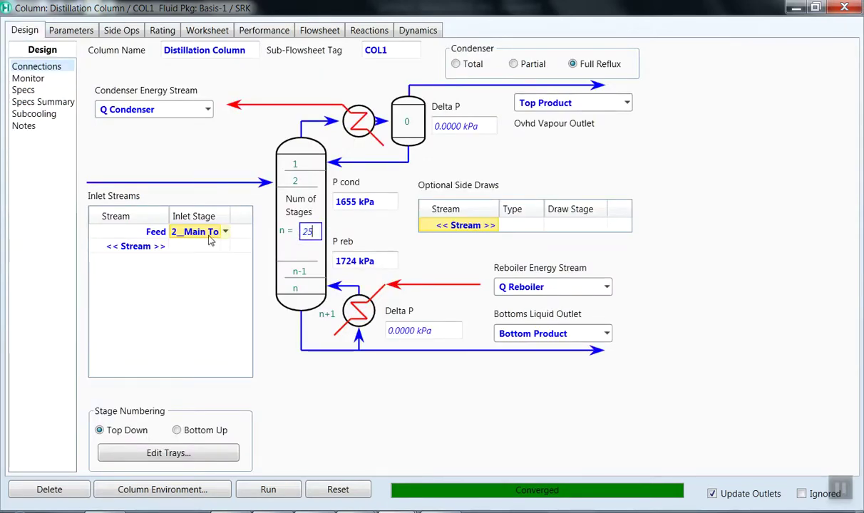
Step: Put the feed on stage 20_Main Tower and run the column, accepting the pressure warning
{"action": "left_click", "coordinate": [226, 233]}
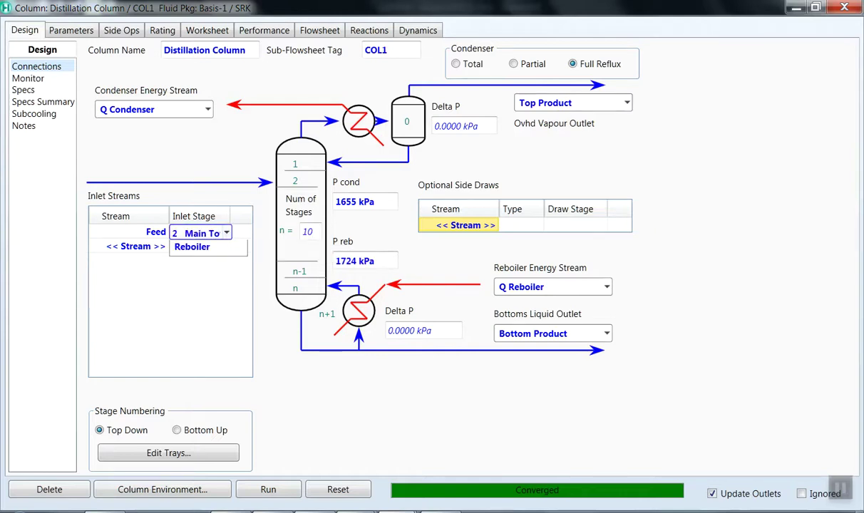
{"action": "left_click", "coordinate": [226, 234]}
{"action": "left_click", "coordinate": [227, 236]}
{"action": "left_click", "coordinate": [226, 236]}
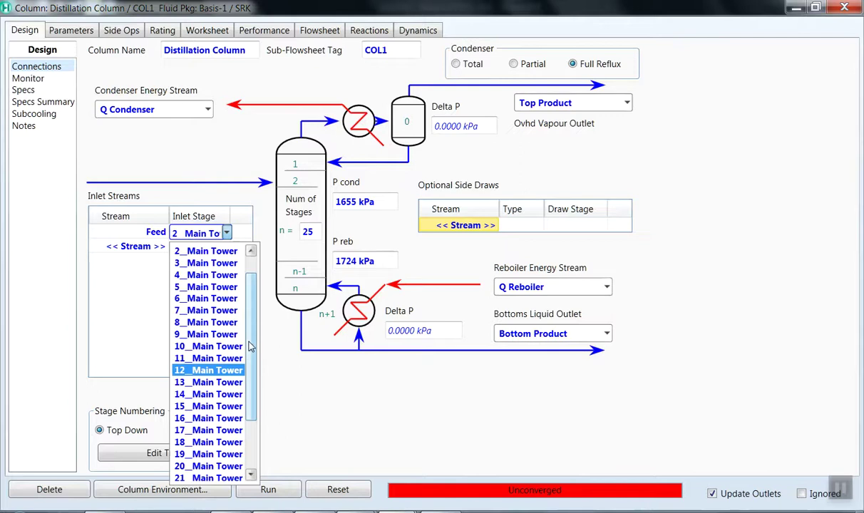
{"action": "scroll", "coordinate": [249, 346], "scroll_direction": "down", "scroll_amount": 2}
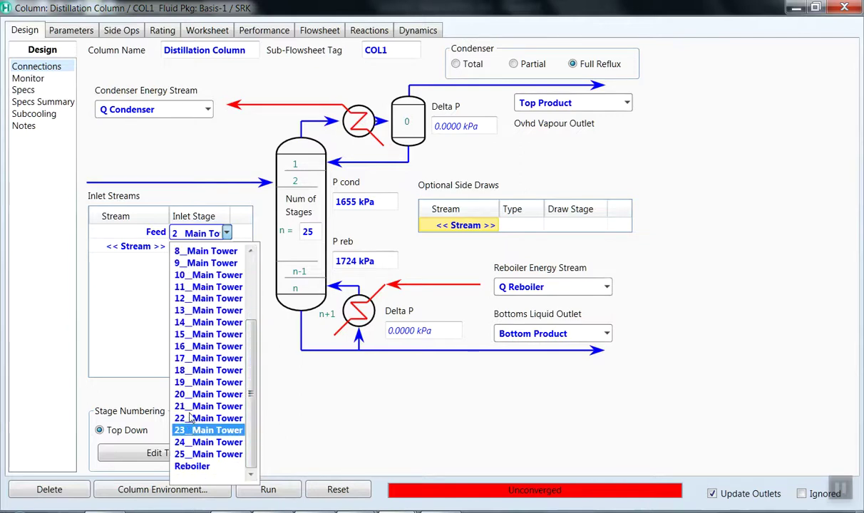
{"action": "left_click", "coordinate": [190, 395]}
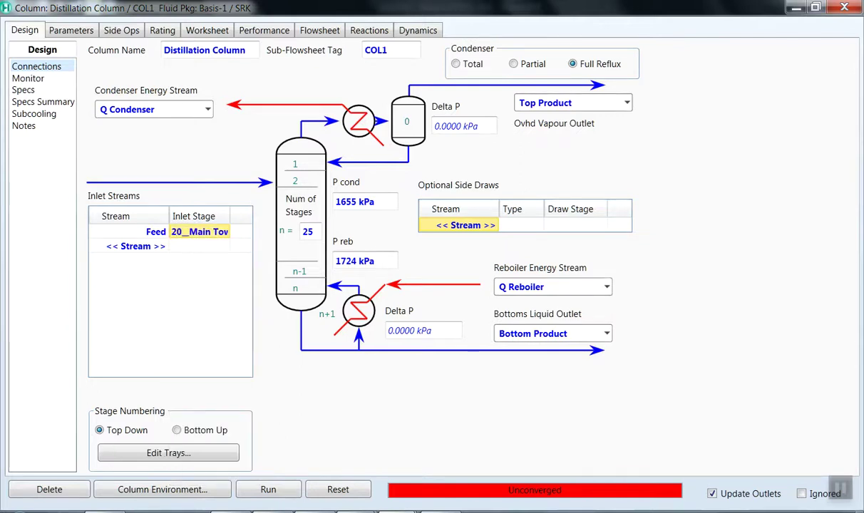
{"action": "left_click", "coordinate": [294, 486]}
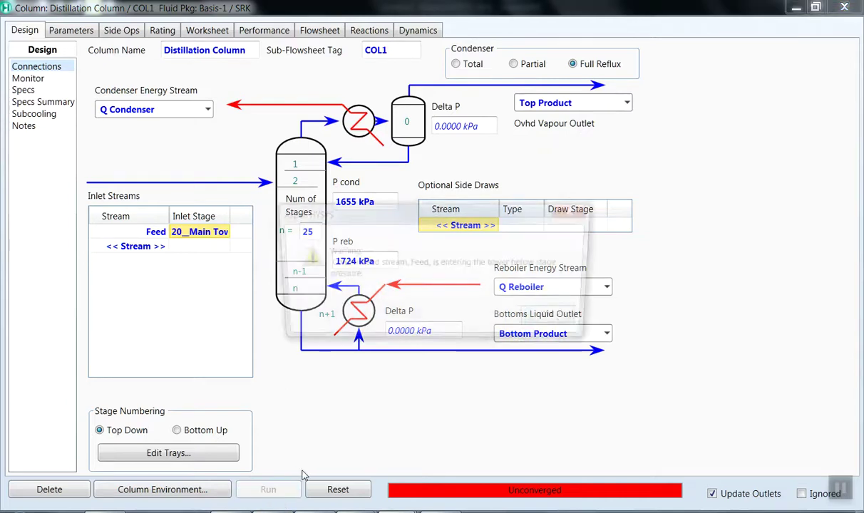
{"action": "left_click", "coordinate": [557, 322]}
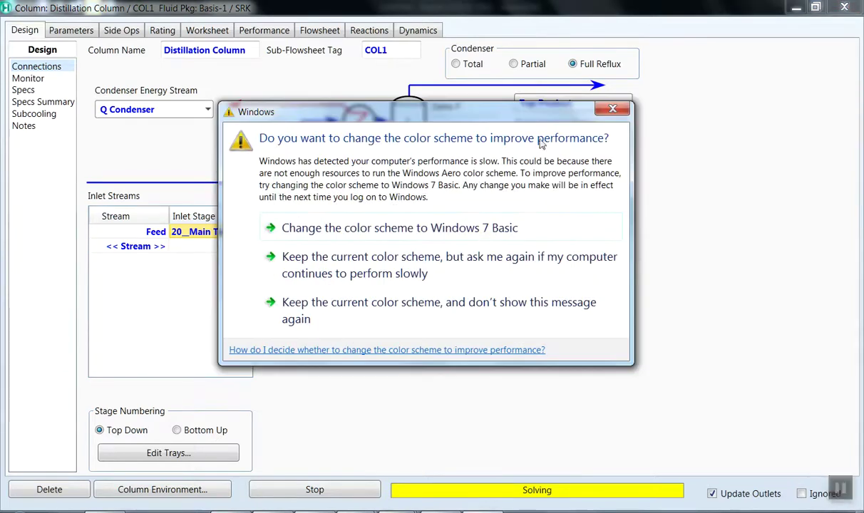
Step: Dismiss the Windows colour-scheme prompt, keep the feed at stage 20, and stop the solve
{"action": "left_click", "coordinate": [614, 111]}
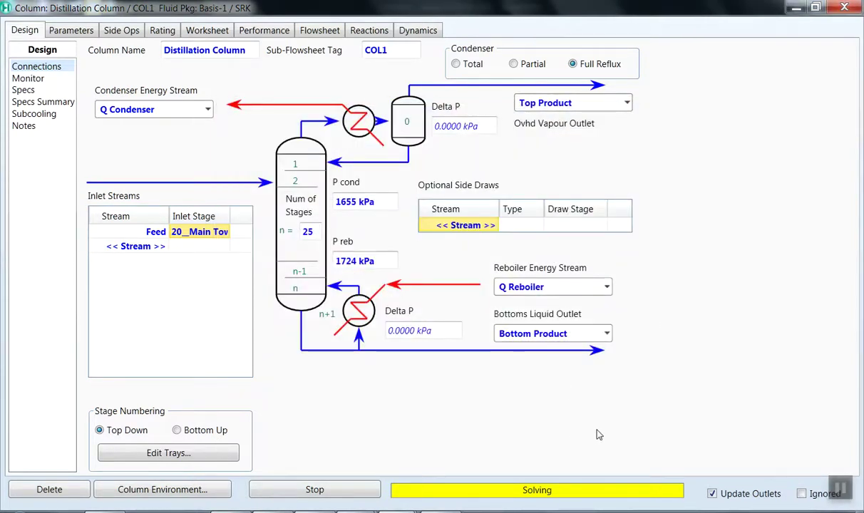
{"action": "left_click", "coordinate": [220, 234]}
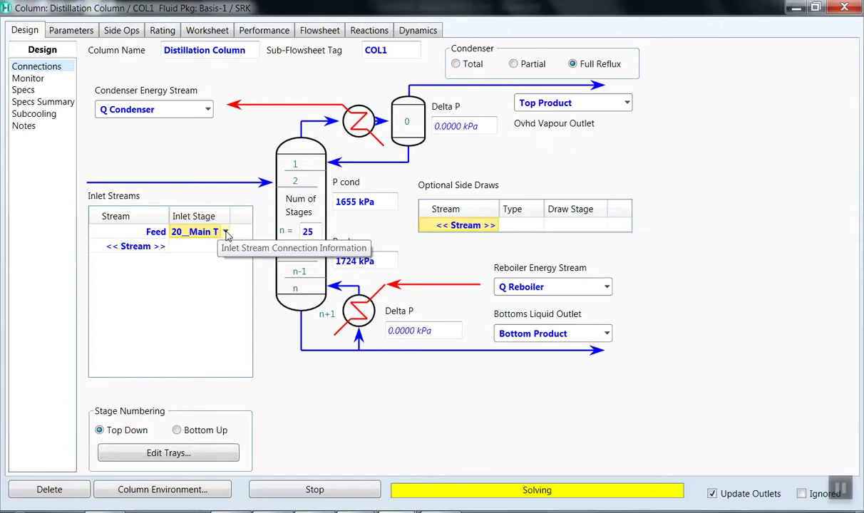
{"action": "left_click", "coordinate": [225, 233]}
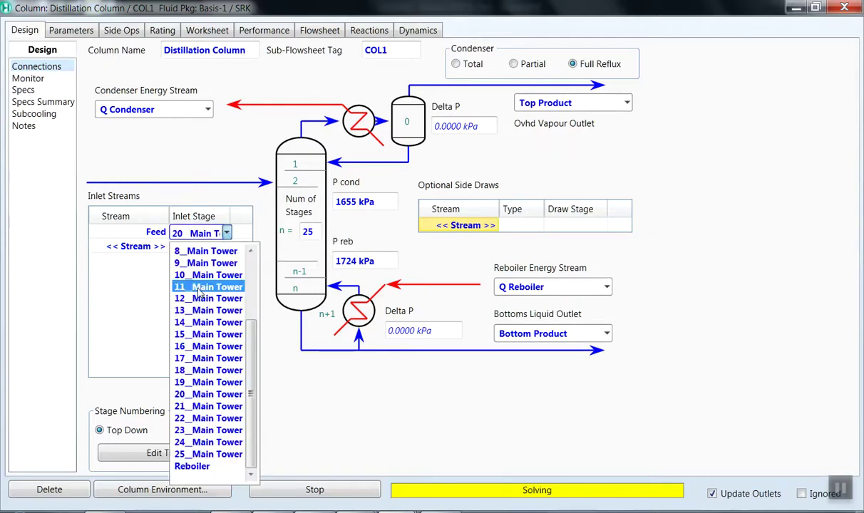
{"action": "left_click", "coordinate": [199, 283]}
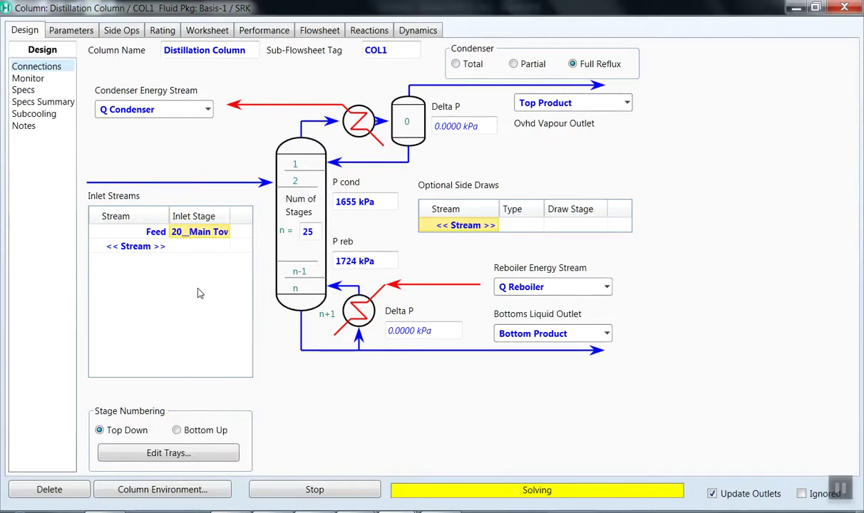
{"action": "left_click", "coordinate": [322, 491]}
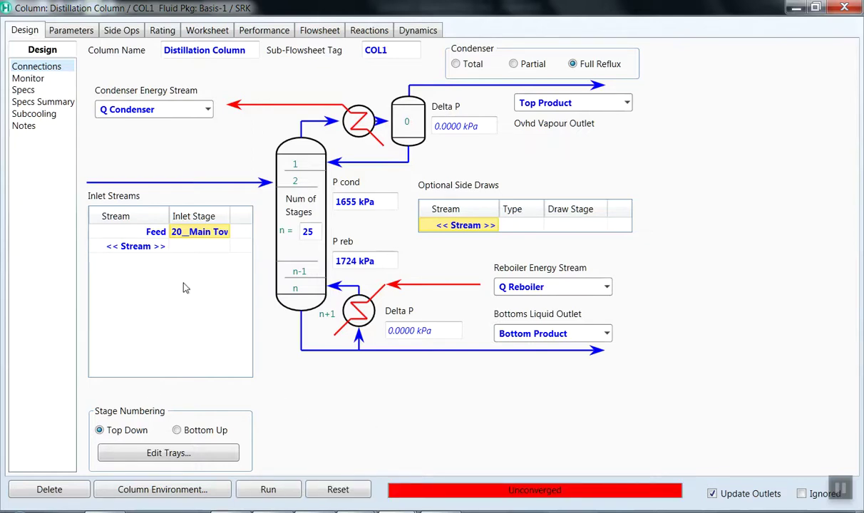
Step: Change the Feed Inlet Stage to 13_Main Tower and accept the feed pressure warning
{"action": "left_click", "coordinate": [224, 234]}
{"action": "left_click", "coordinate": [226, 235]}
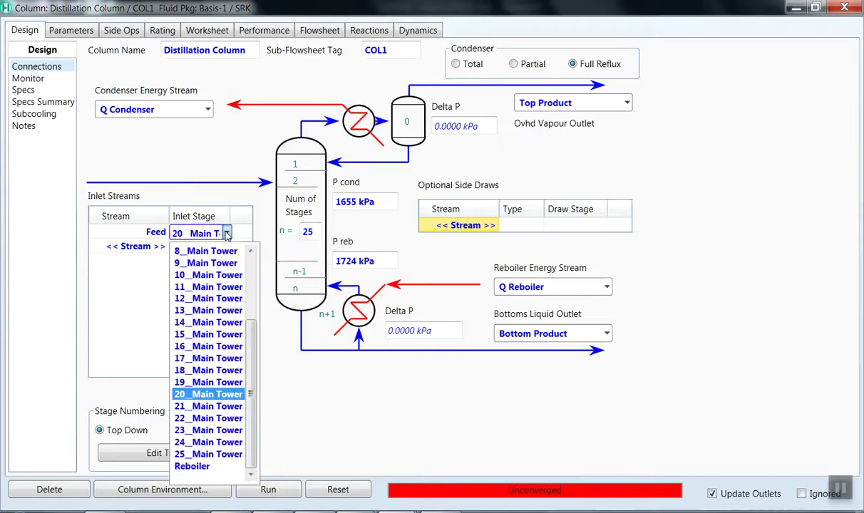
{"action": "left_click", "coordinate": [190, 311]}
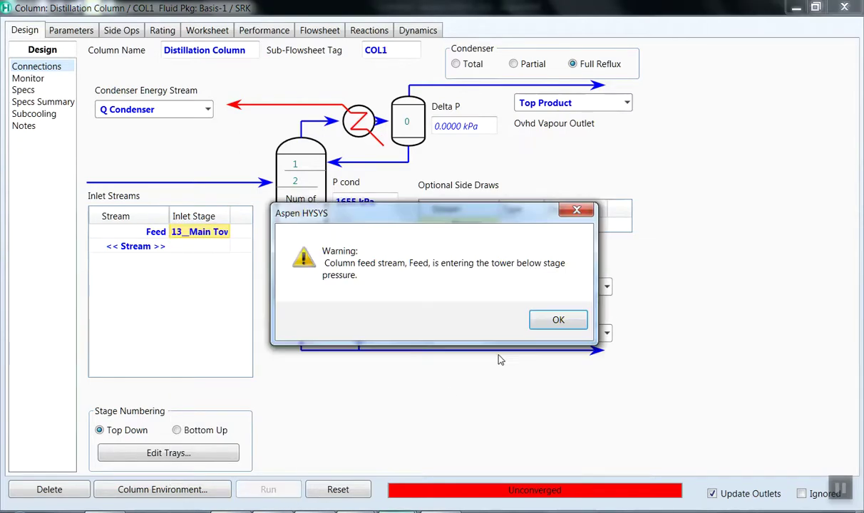
{"action": "left_click", "coordinate": [555, 318]}
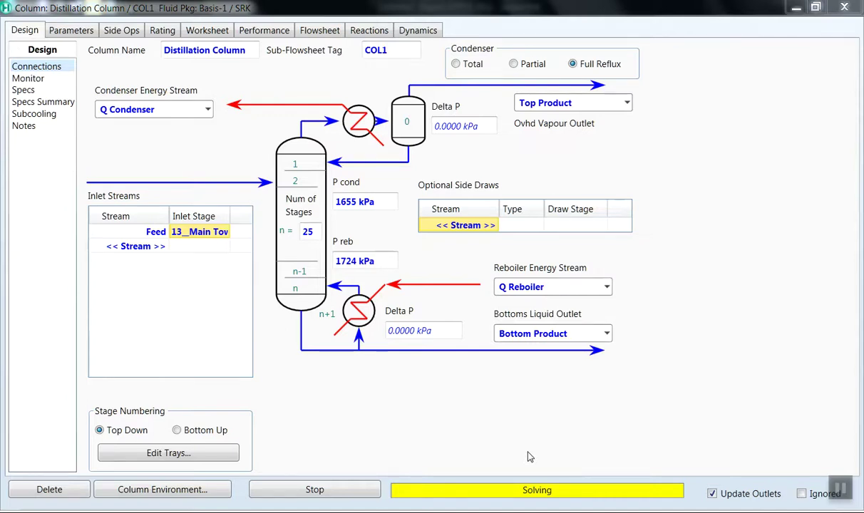
Step: Close the COL1 form and UnitOps list, then deselect the column on the flowsheet
{"action": "left_click", "coordinate": [845, 7]}
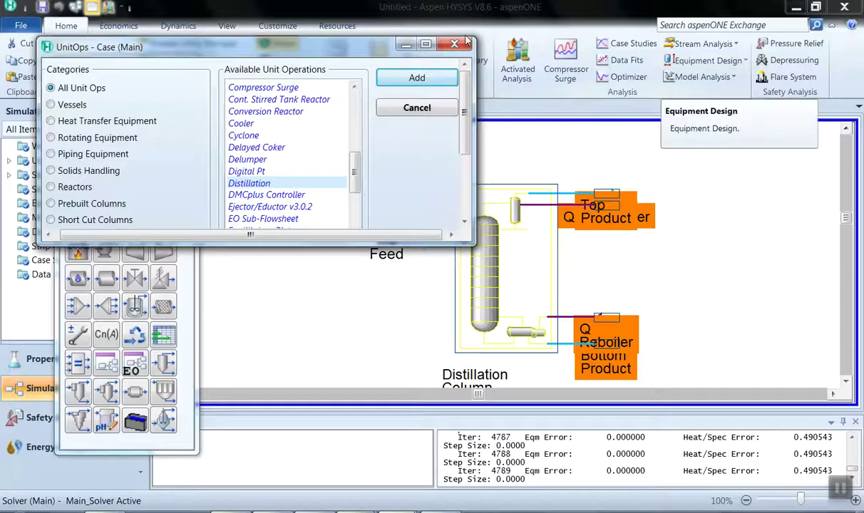
{"action": "left_click", "coordinate": [454, 45]}
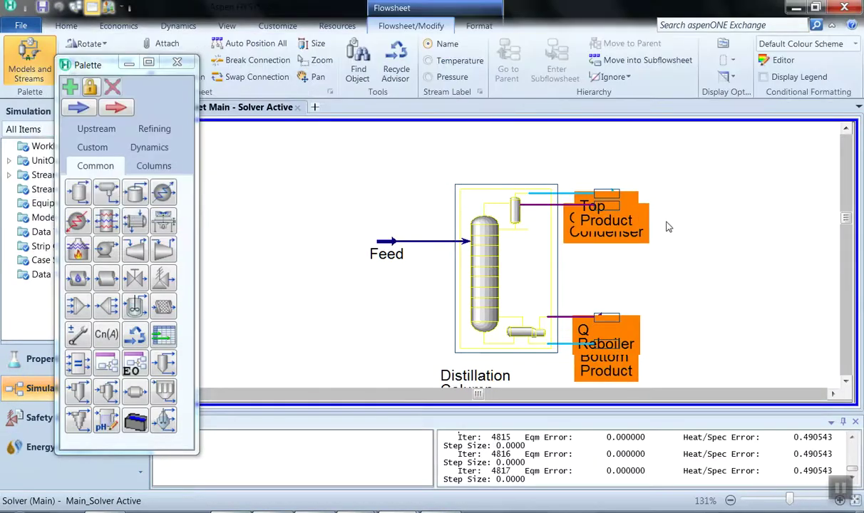
{"action": "left_click", "coordinate": [721, 236]}
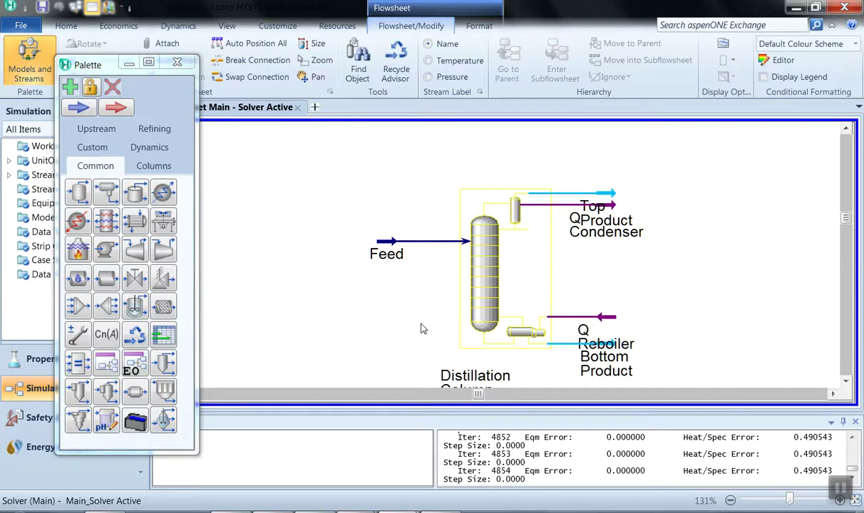